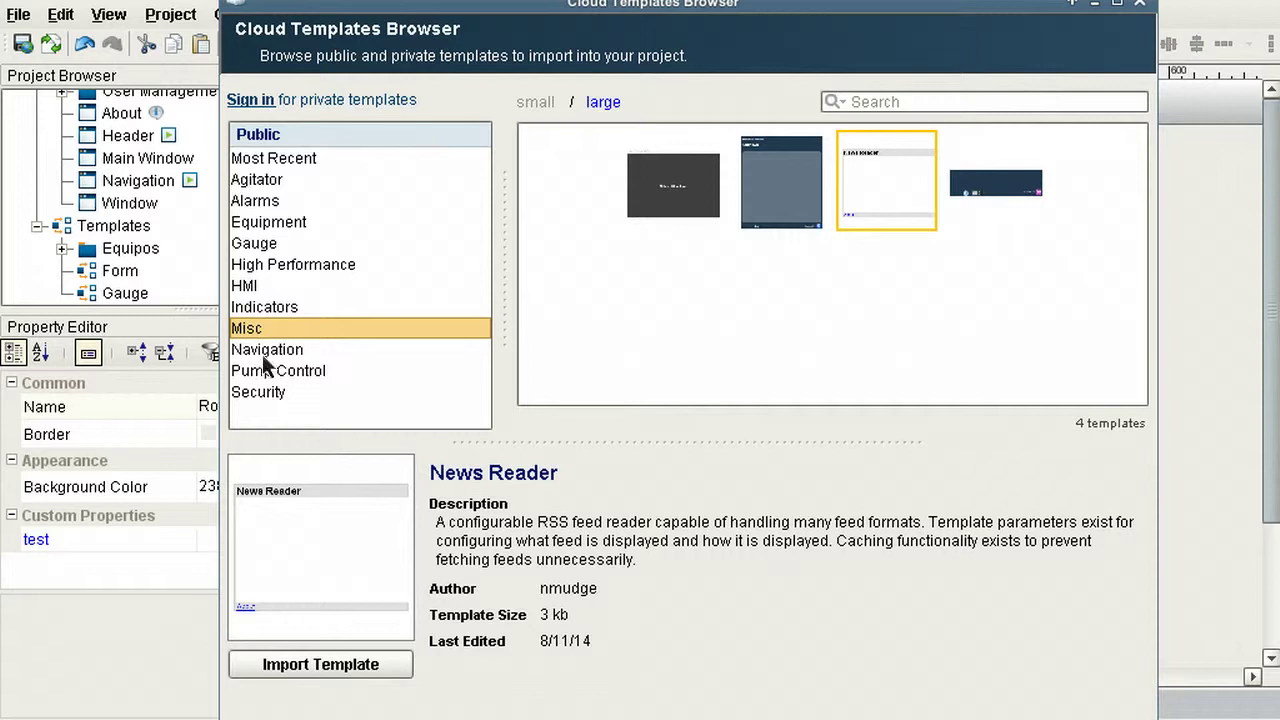
# Step: Import the News Reader template from the public Misc category of the cloud templates and close the templates browser
pyautogui.click(264, 312)
pyautogui.click(257, 332)
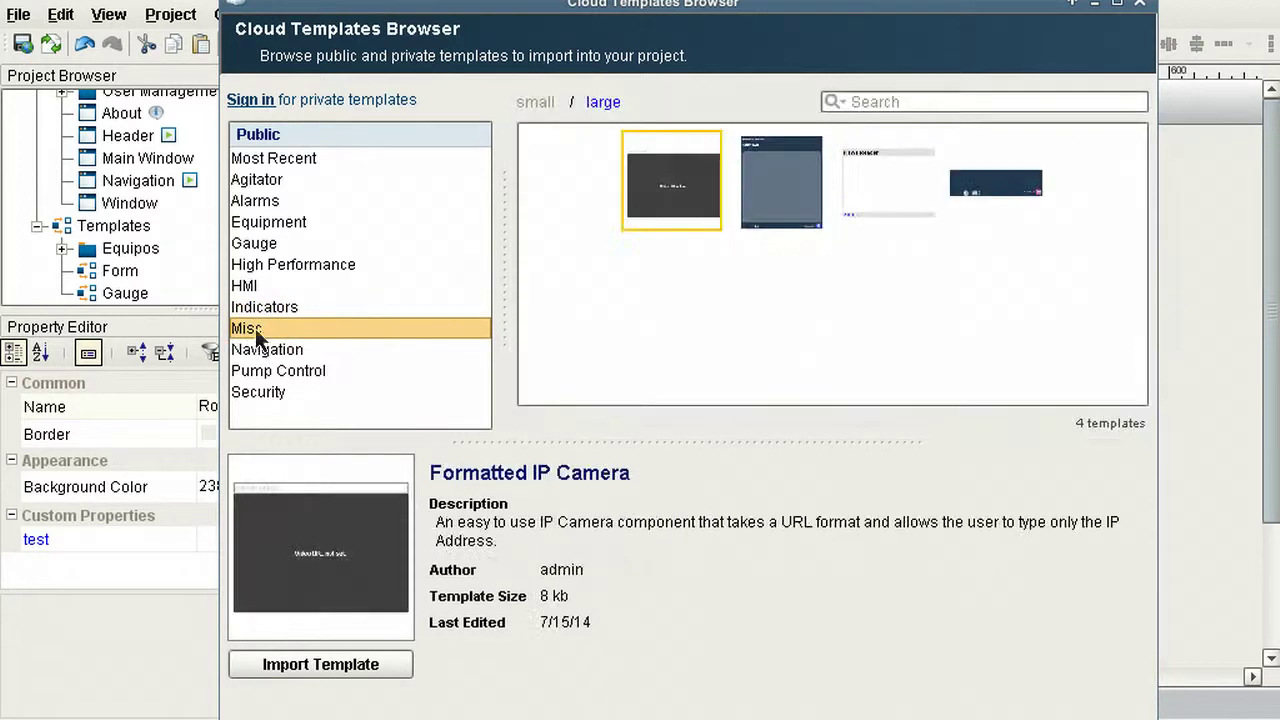
pyautogui.click(869, 200)
pyautogui.click(320, 664)
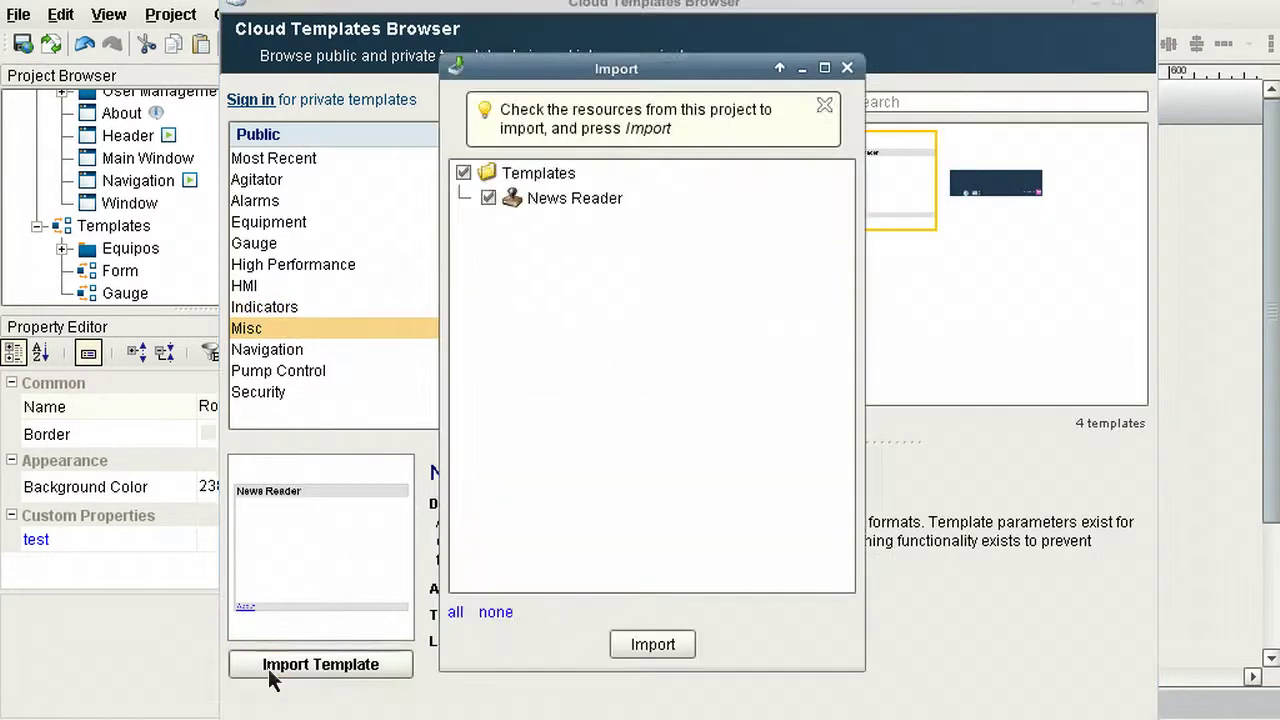
pyautogui.click(650, 645)
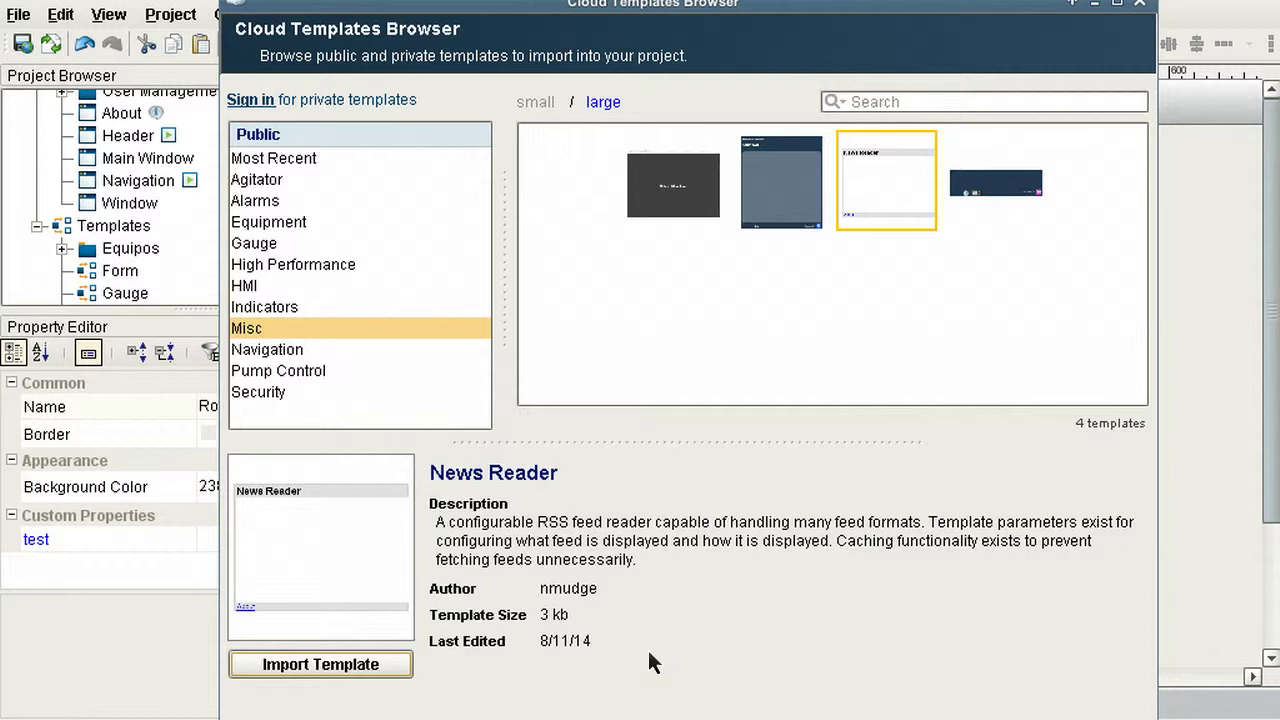
pyautogui.click(1141, 8)
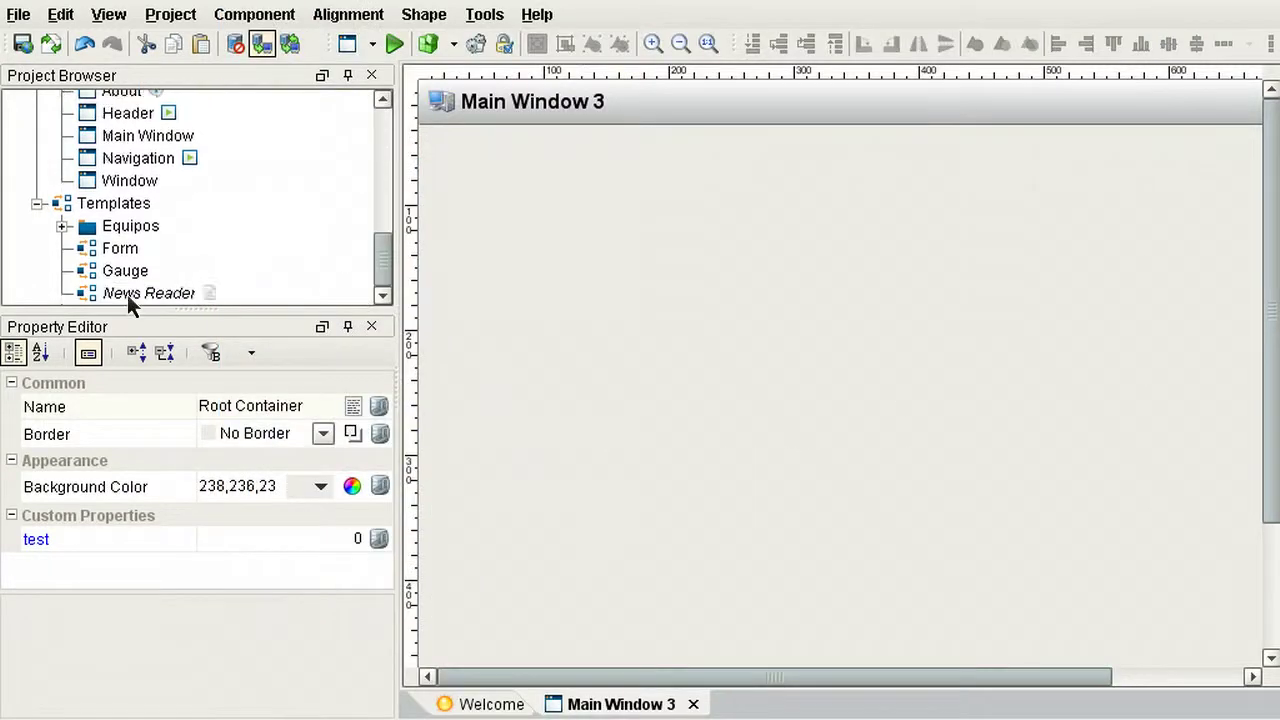
# Step: Open the News Reader template's resource notes, read through them and close them without changes
pyautogui.click(187, 293)
pyautogui.rightClick(187, 293)
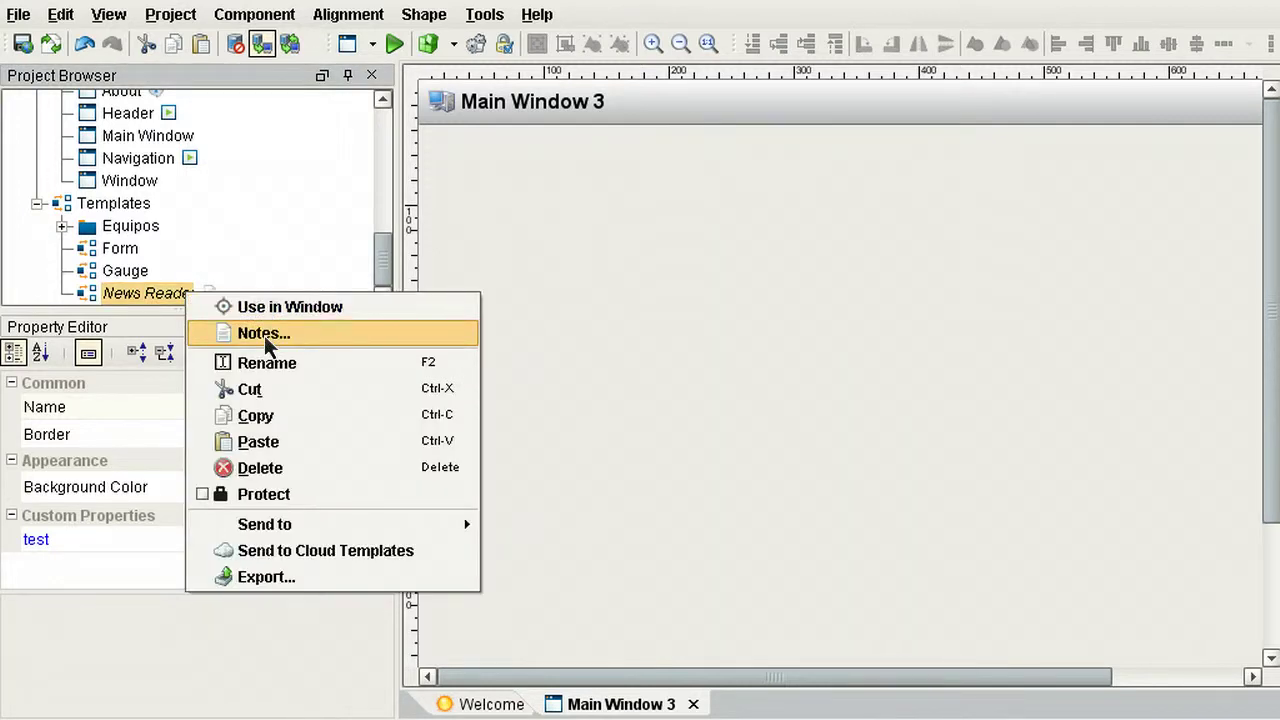
pyautogui.click(266, 336)
pyautogui.moveTo(697, 318); pyautogui.dragTo(678, 165)
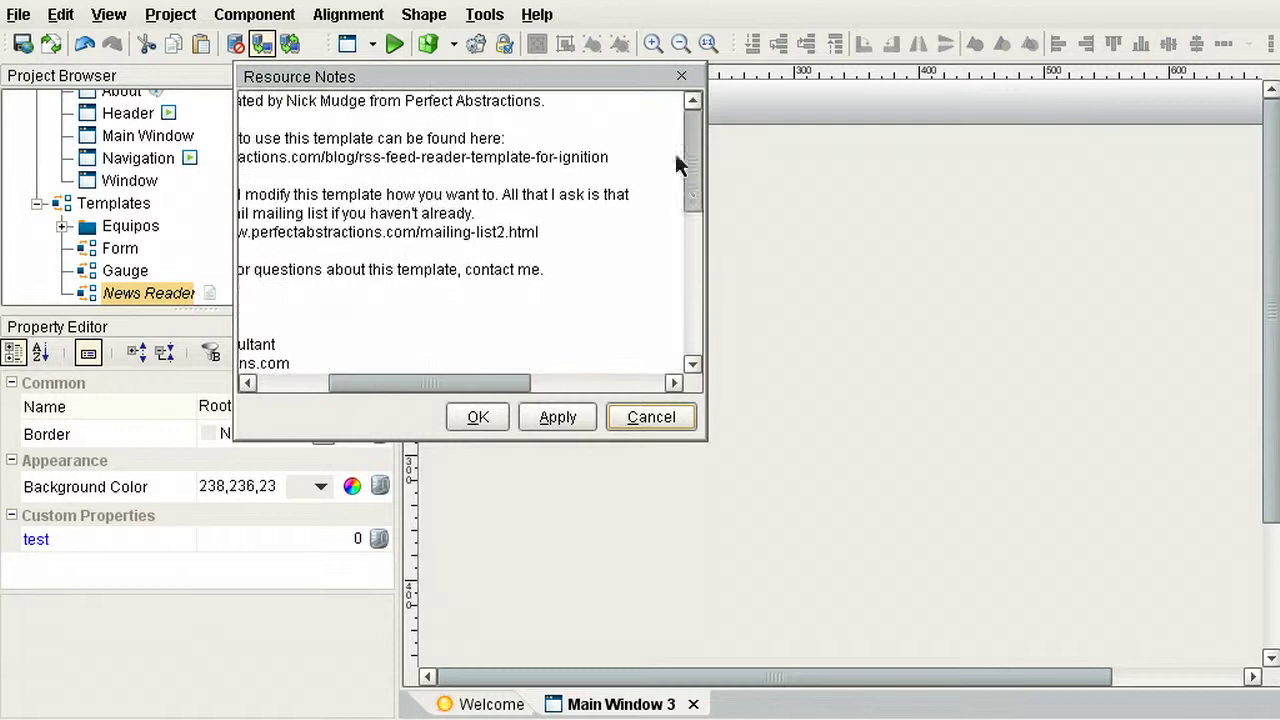
pyautogui.moveTo(467, 388); pyautogui.dragTo(374, 394)
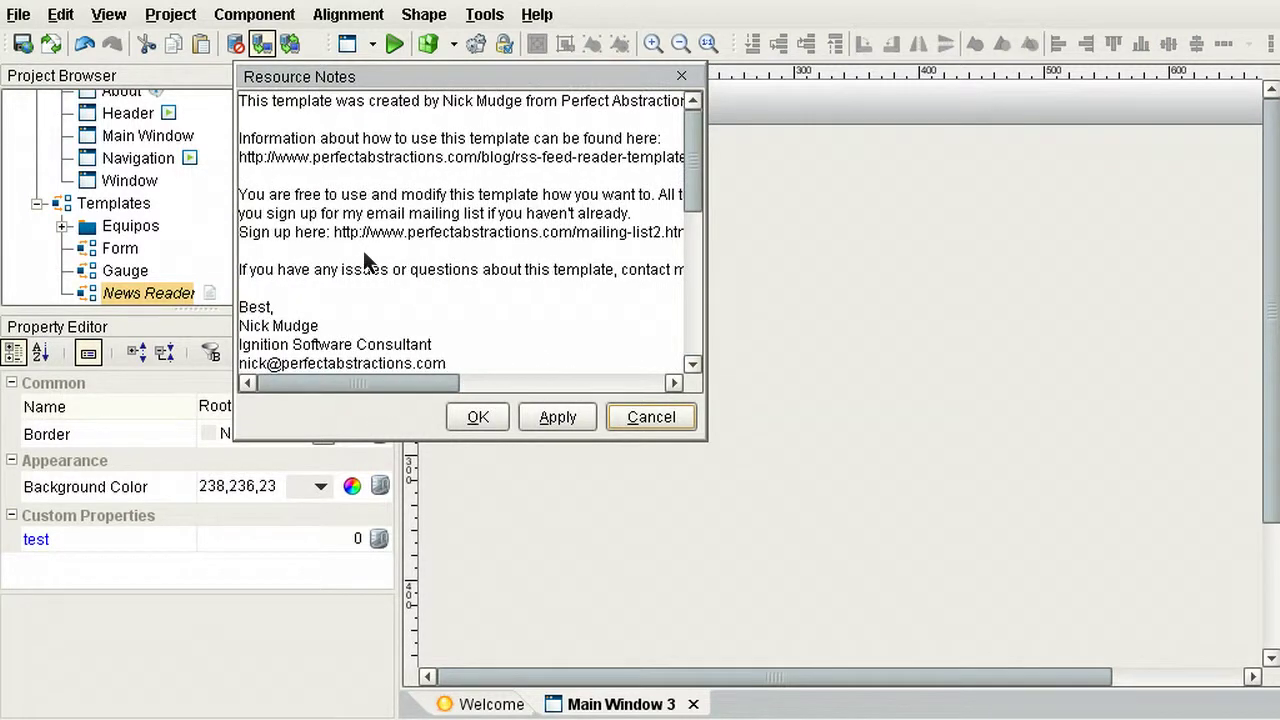
pyautogui.scroll(-2, 362, 250)
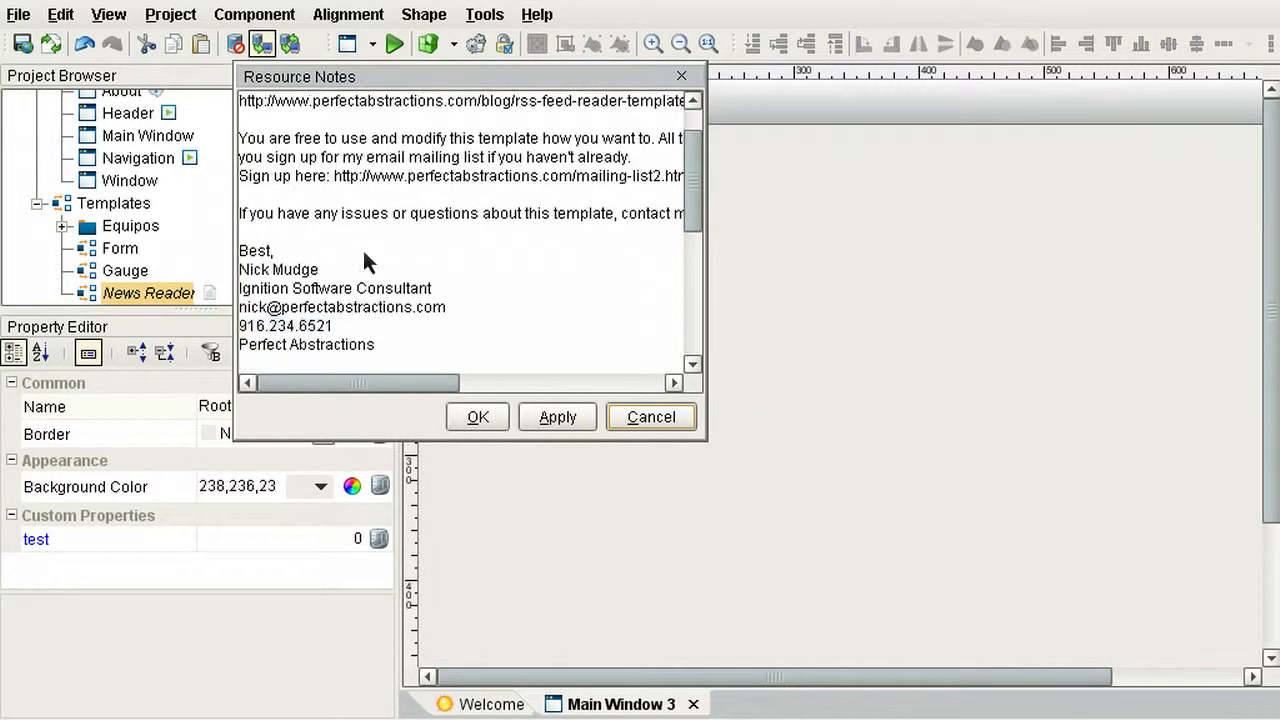
pyautogui.click(652, 417)
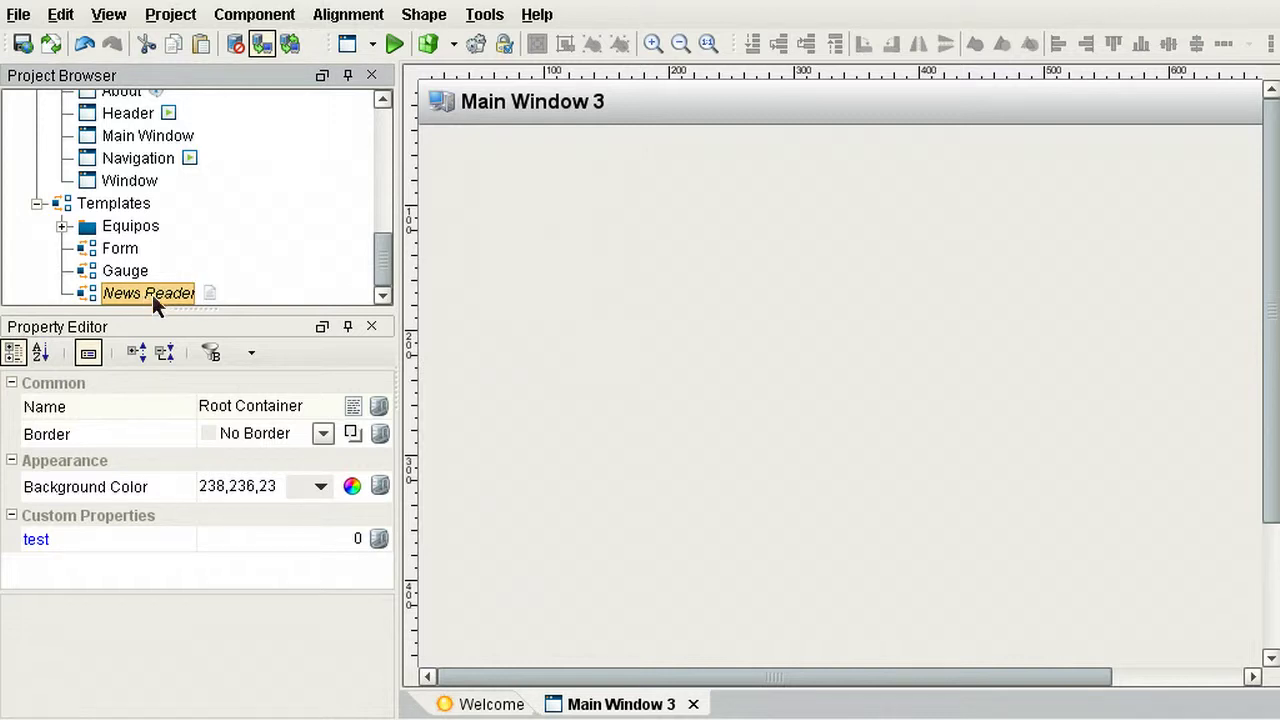
# Step: Place a News Reader template instance in Main Window 3 and stretch it downward to about 320 px tall
pyautogui.click(478, 233)
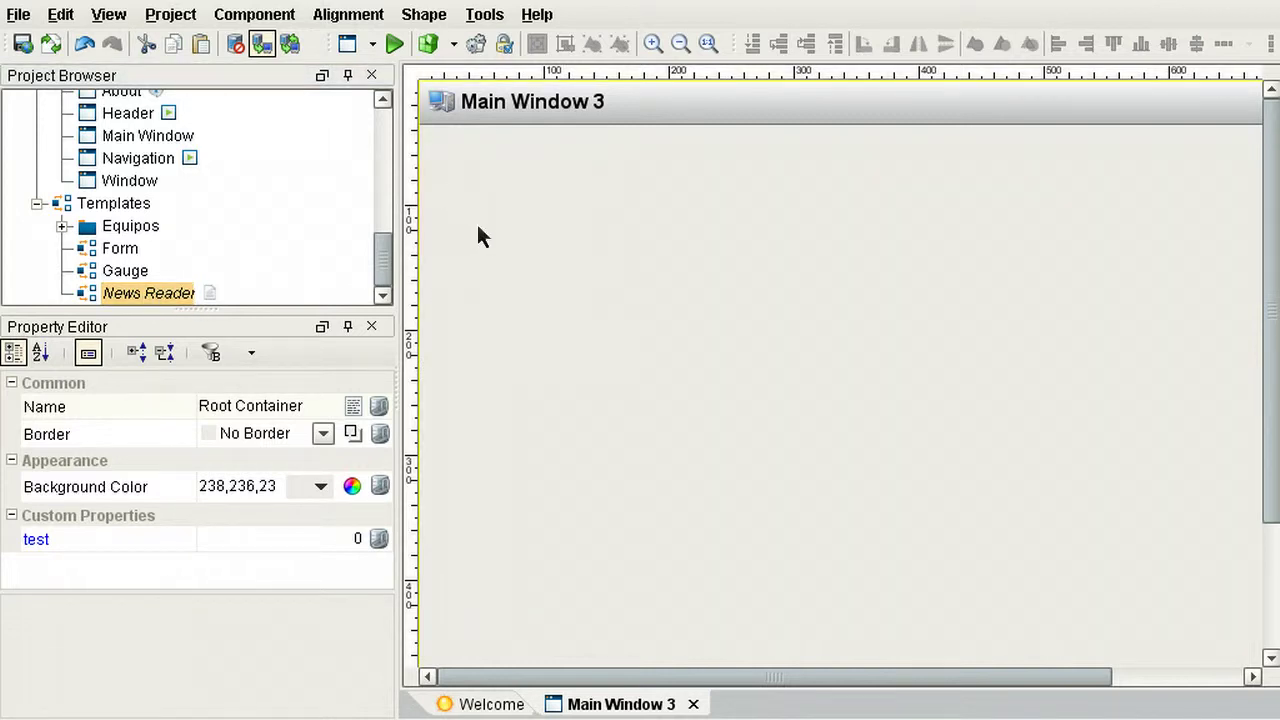
pyautogui.moveTo(477, 226); pyautogui.dragTo(477, 226)
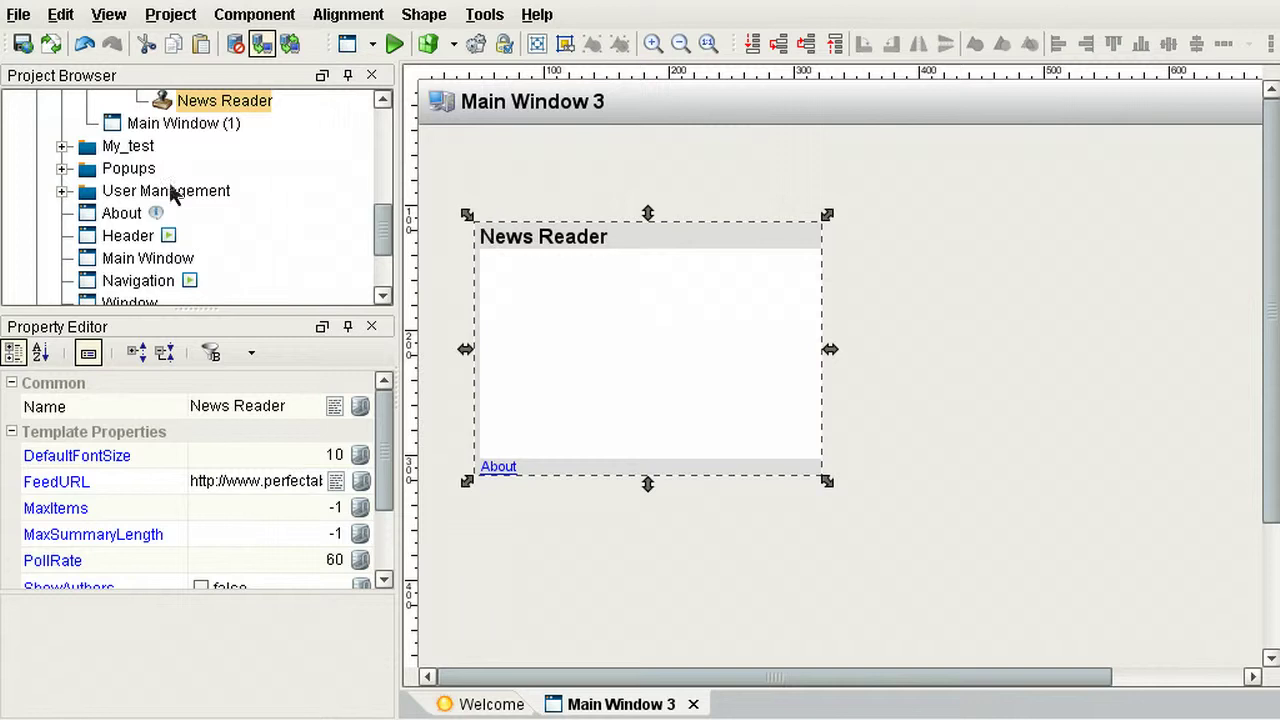
pyautogui.scroll(1, 329, 152)
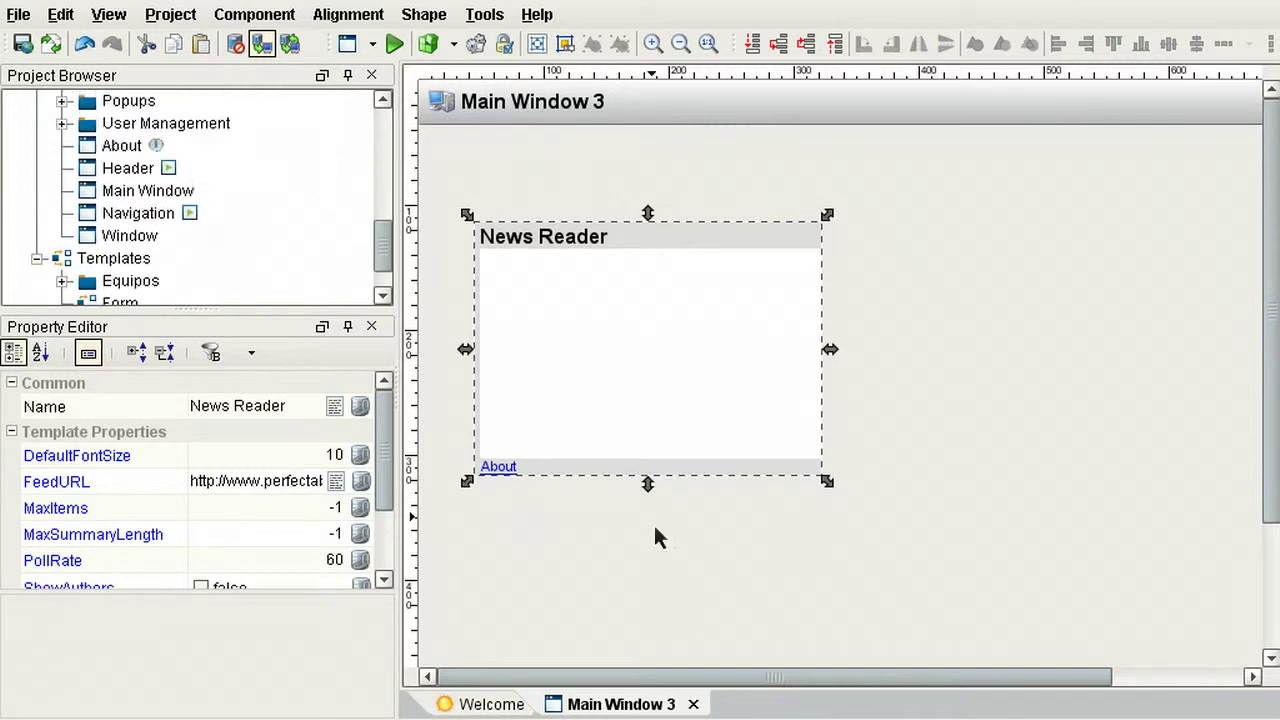
pyautogui.moveTo(653, 490); pyautogui.dragTo(652, 635)
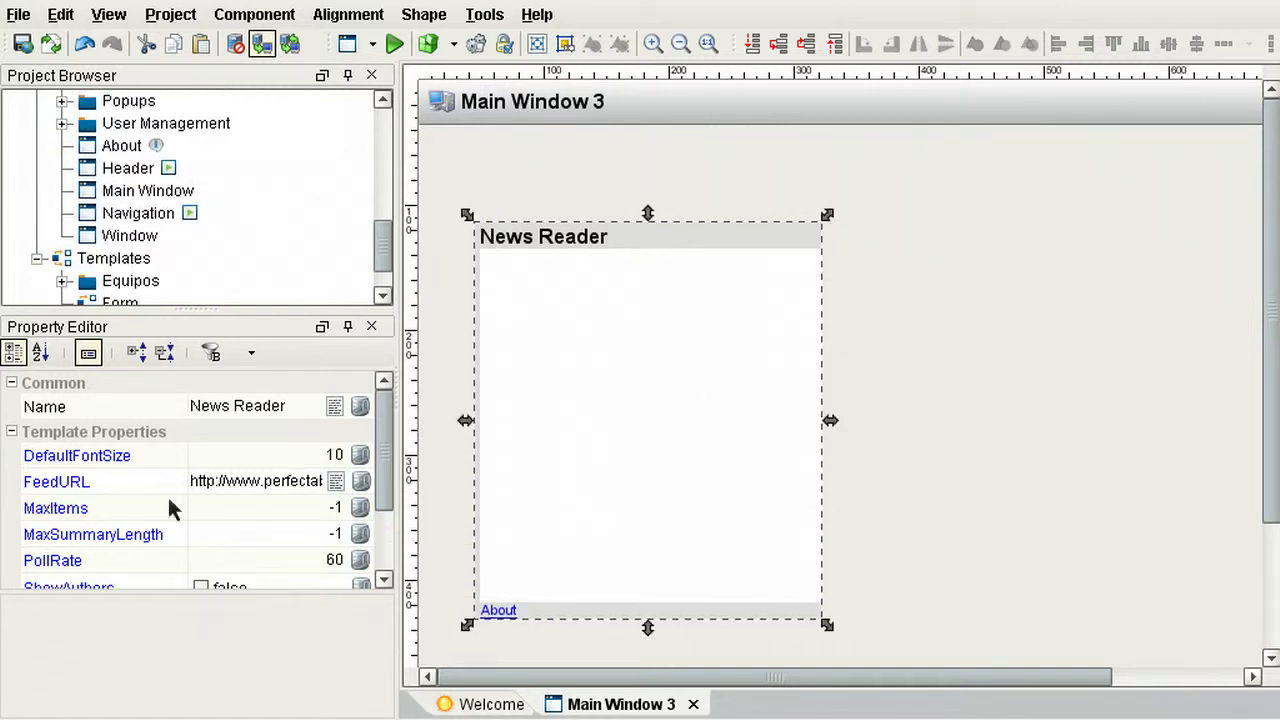
# Step: Examine the News Reader's template properties, reading the descriptions of DefaultFontSize, MaxItems and PollRate
pyautogui.scroll(-3, 96, 500)
pyautogui.scroll(-1, 110, 515)
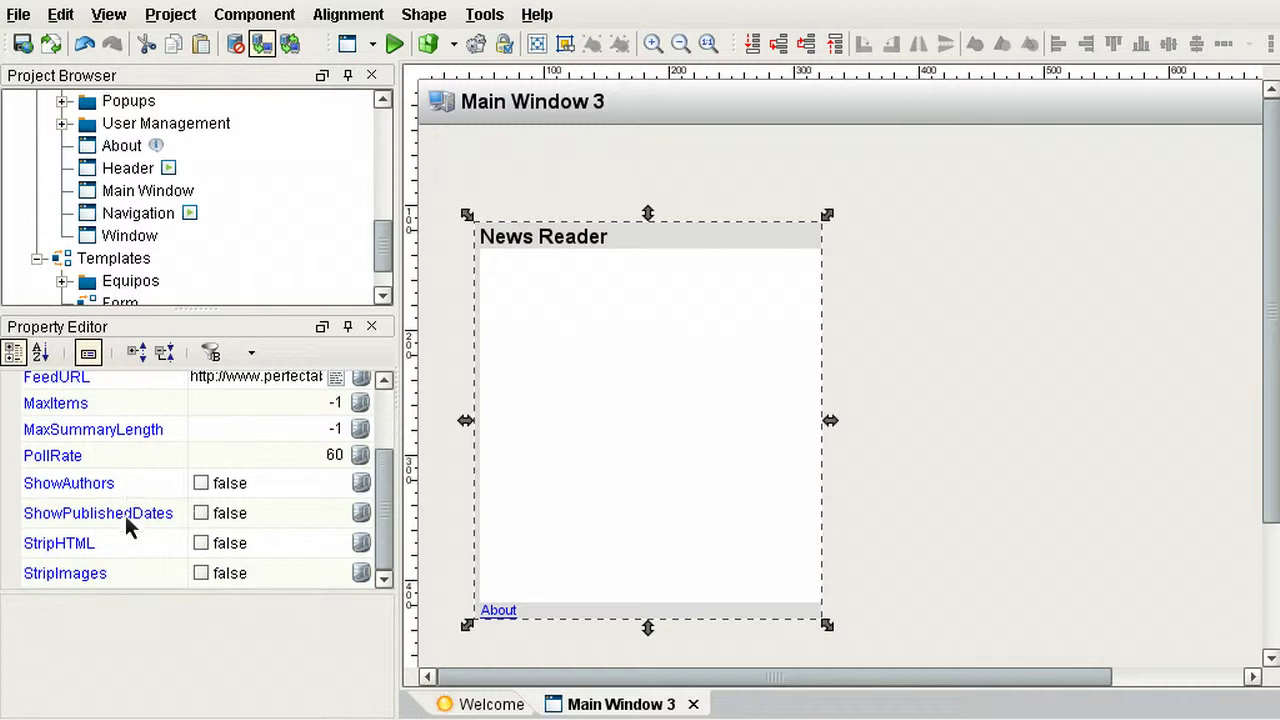
pyautogui.scroll(1, 193, 515)
pyautogui.scroll(-1, 114, 523)
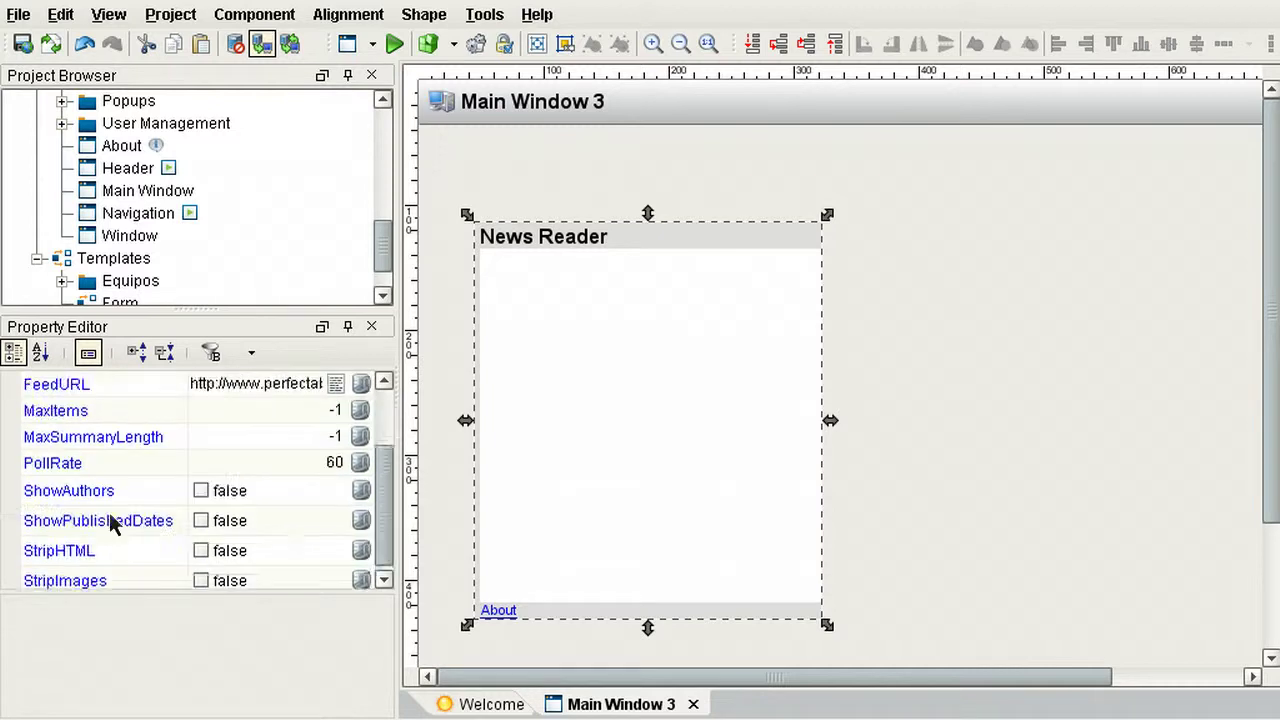
pyautogui.scroll(1, 140, 548)
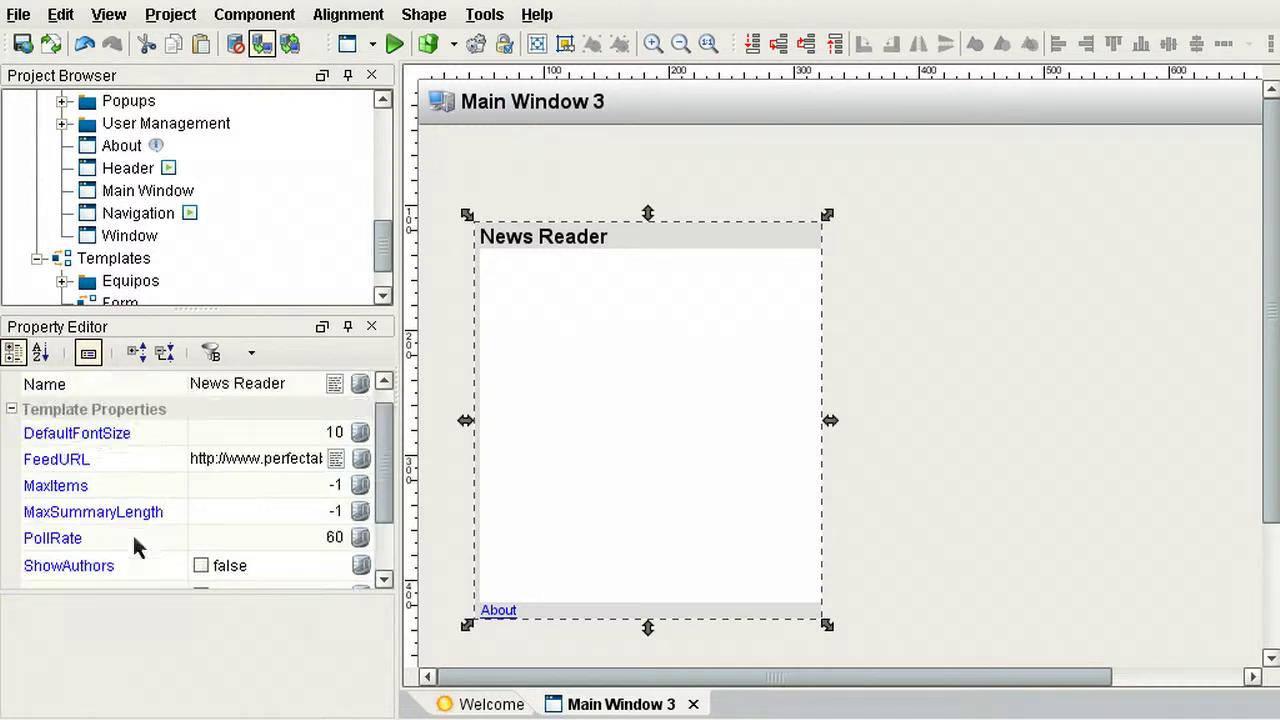
pyautogui.click(72, 440)
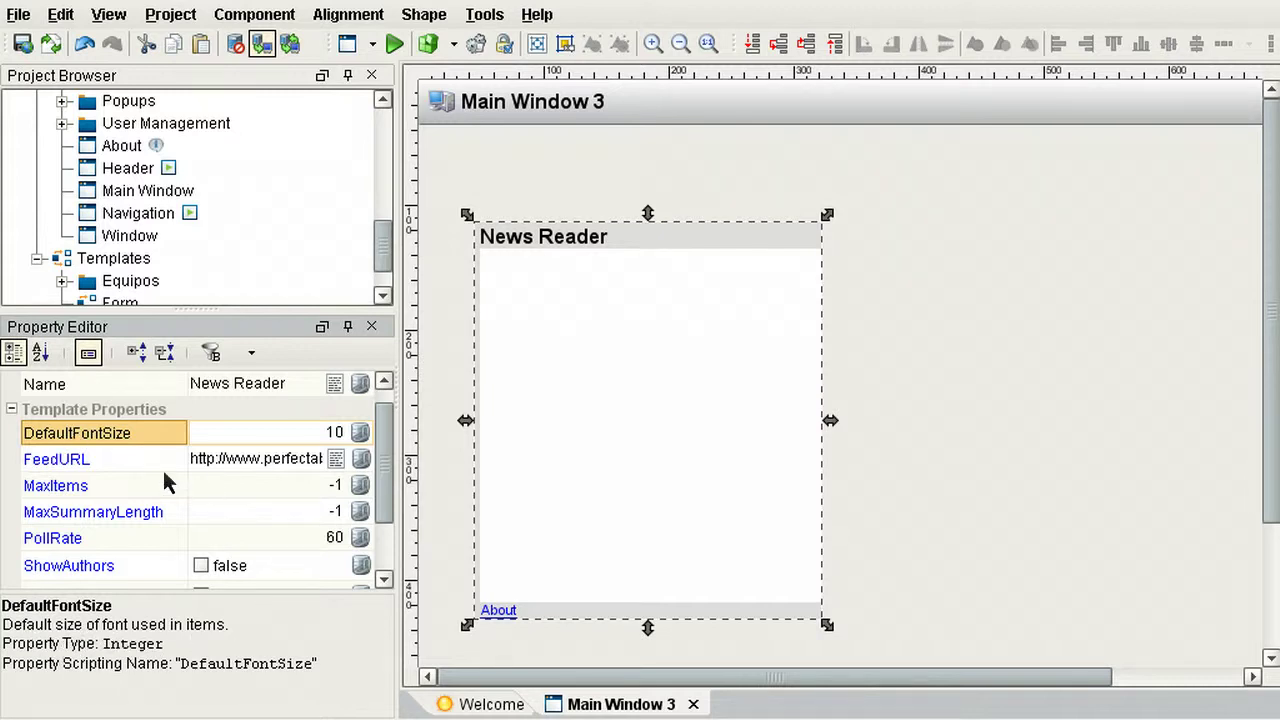
pyautogui.scroll(-1, 124, 490)
pyautogui.click(104, 414)
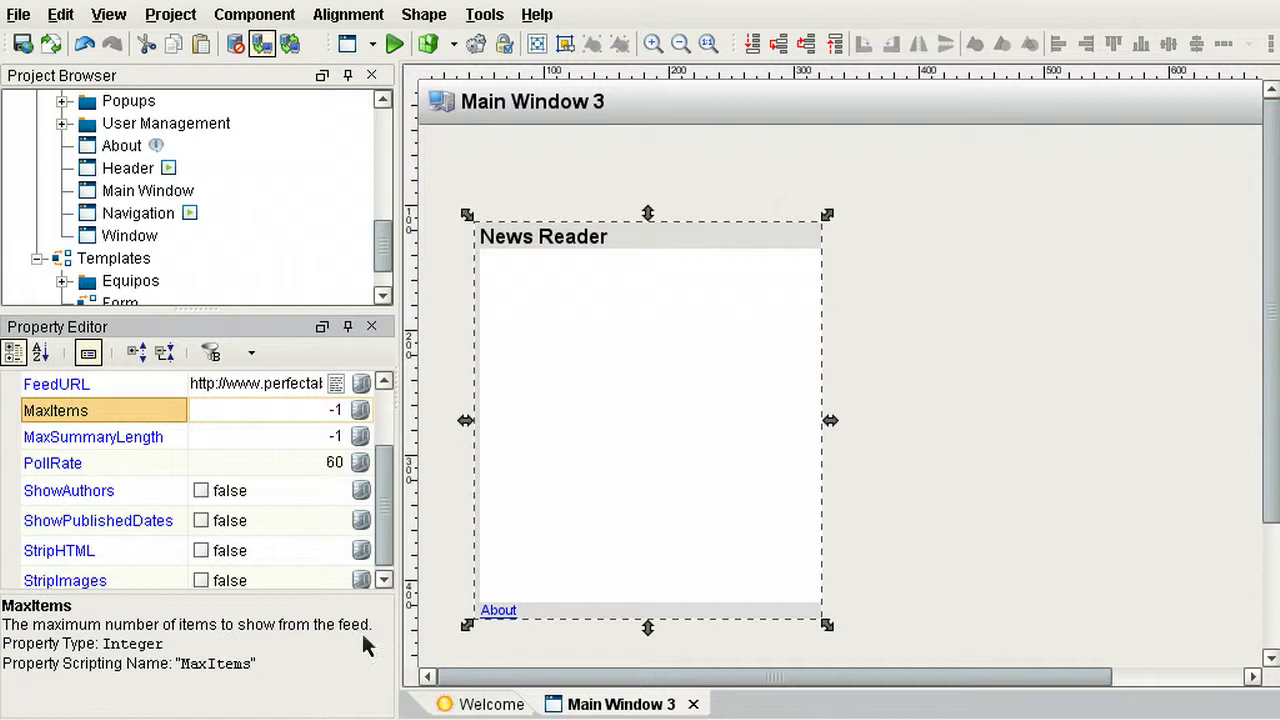
pyautogui.click(58, 466)
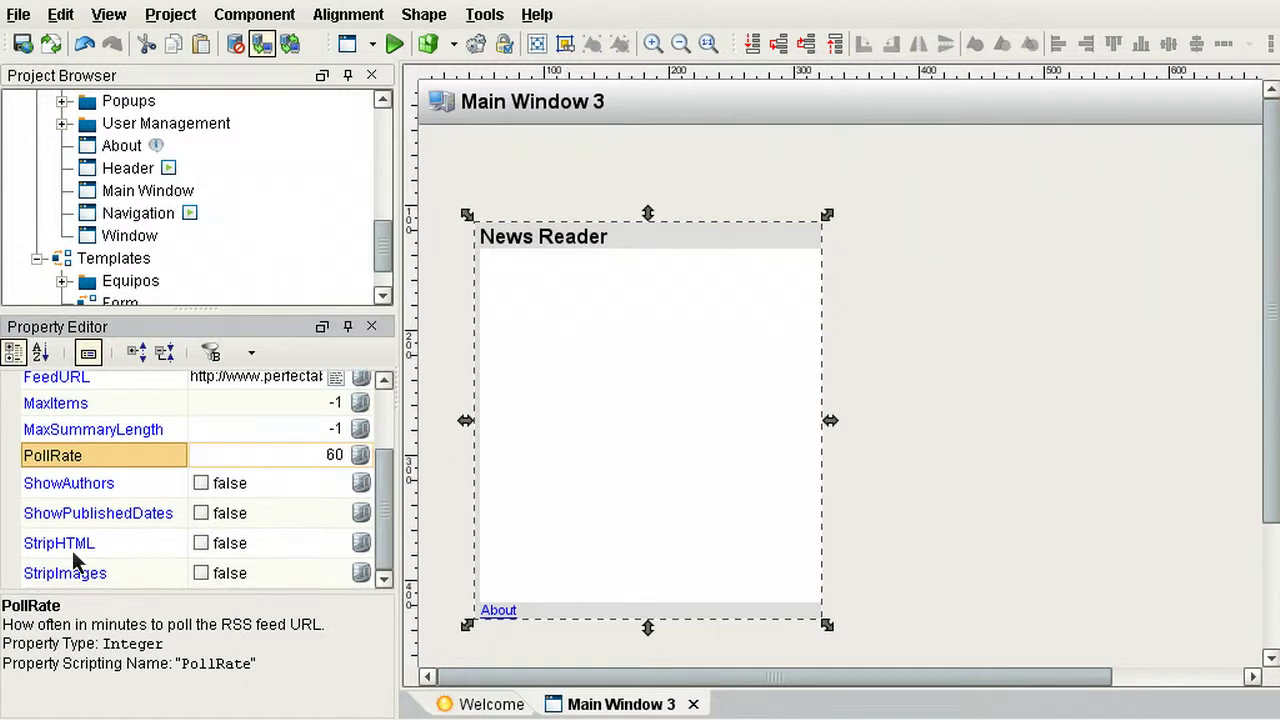
pyautogui.scroll(3, 86, 560)
pyautogui.scroll(-3, 155, 527)
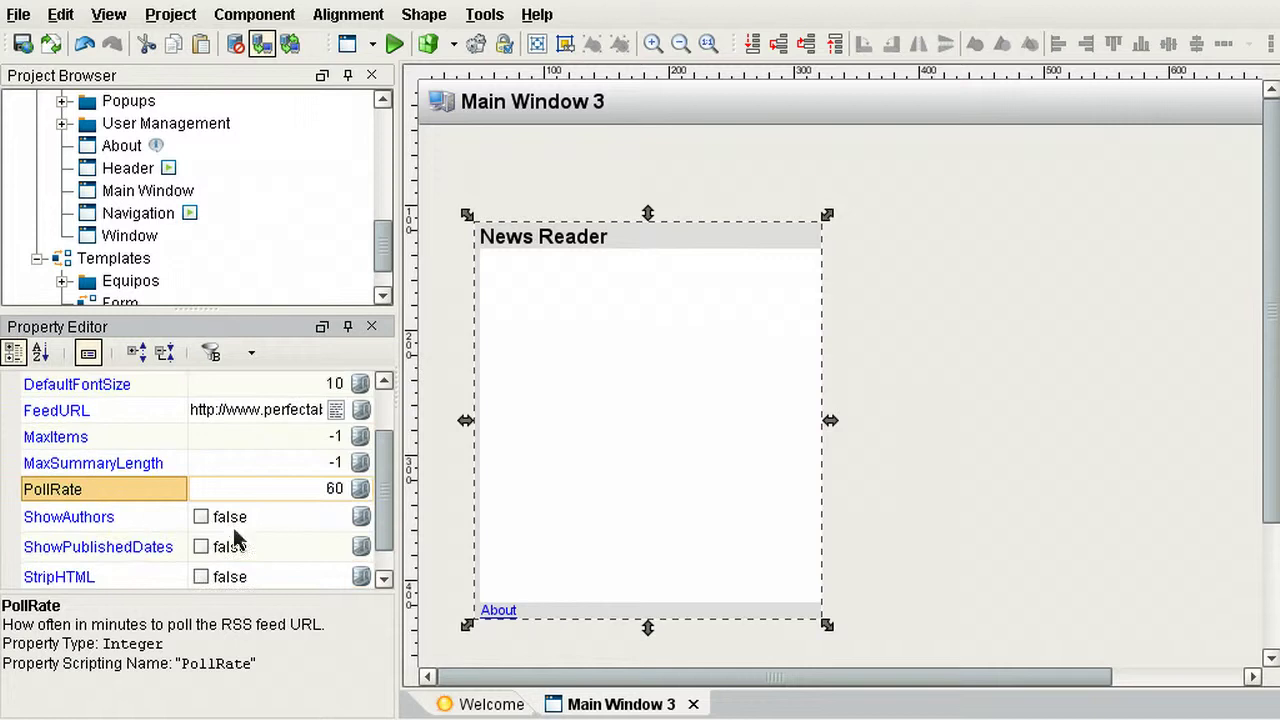
# Step: Read the description of the News Reader's FeedURL property and check the end of its URL
pyautogui.scroll(3, 240, 517)
pyautogui.click(66, 488)
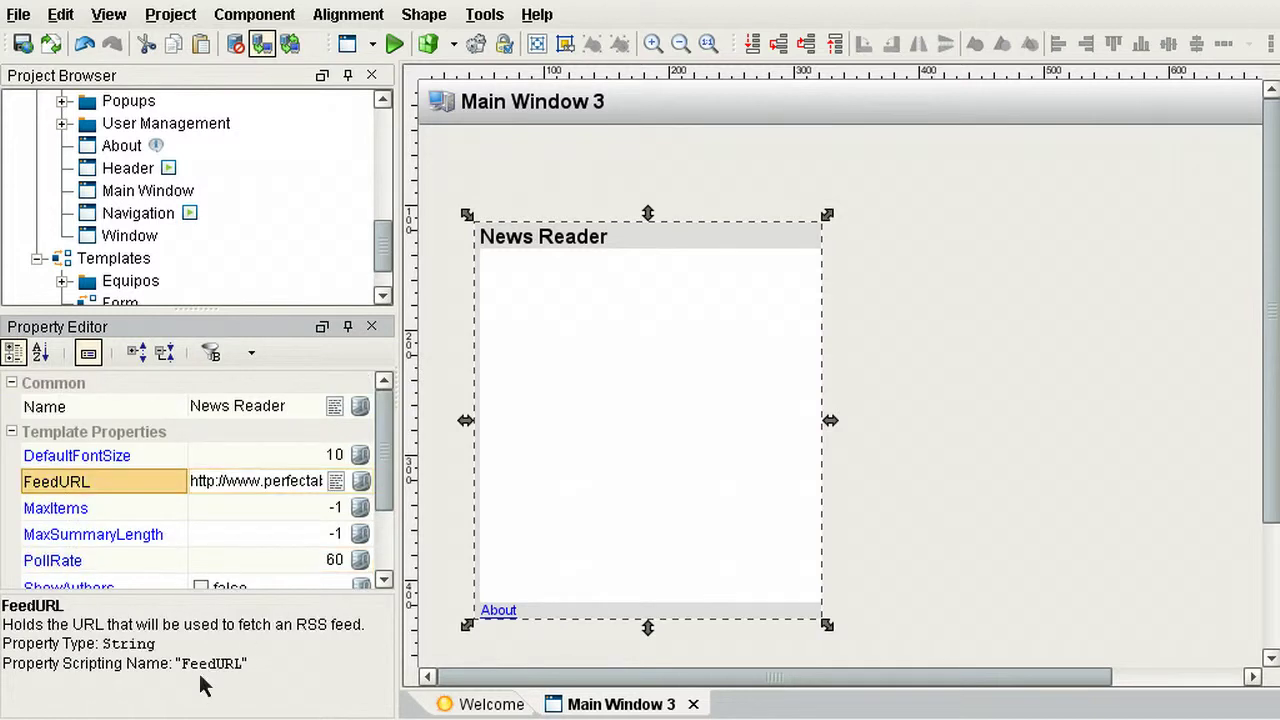
pyautogui.click(252, 492)
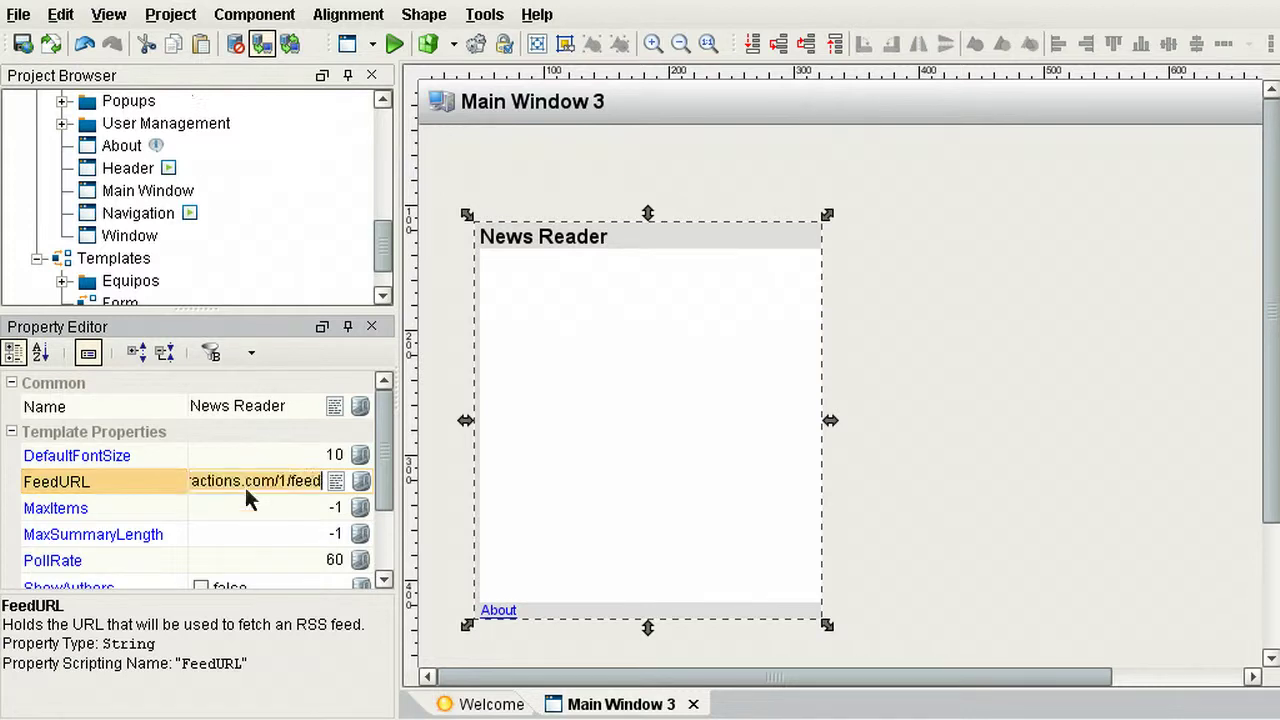
pyautogui.click(95, 487)
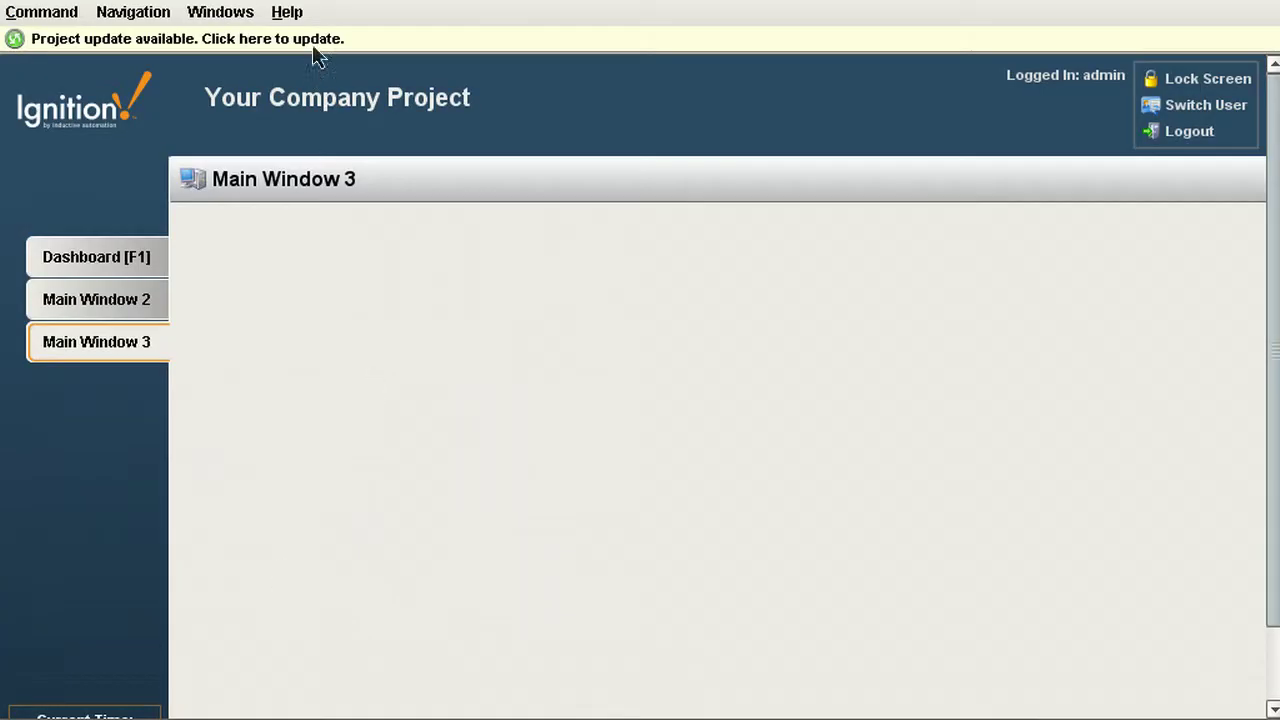
# Step: Apply the available project update in the running client and read through the feed displayed in Main Window 3
pyautogui.click(312, 40)
pyautogui.click(609, 424)
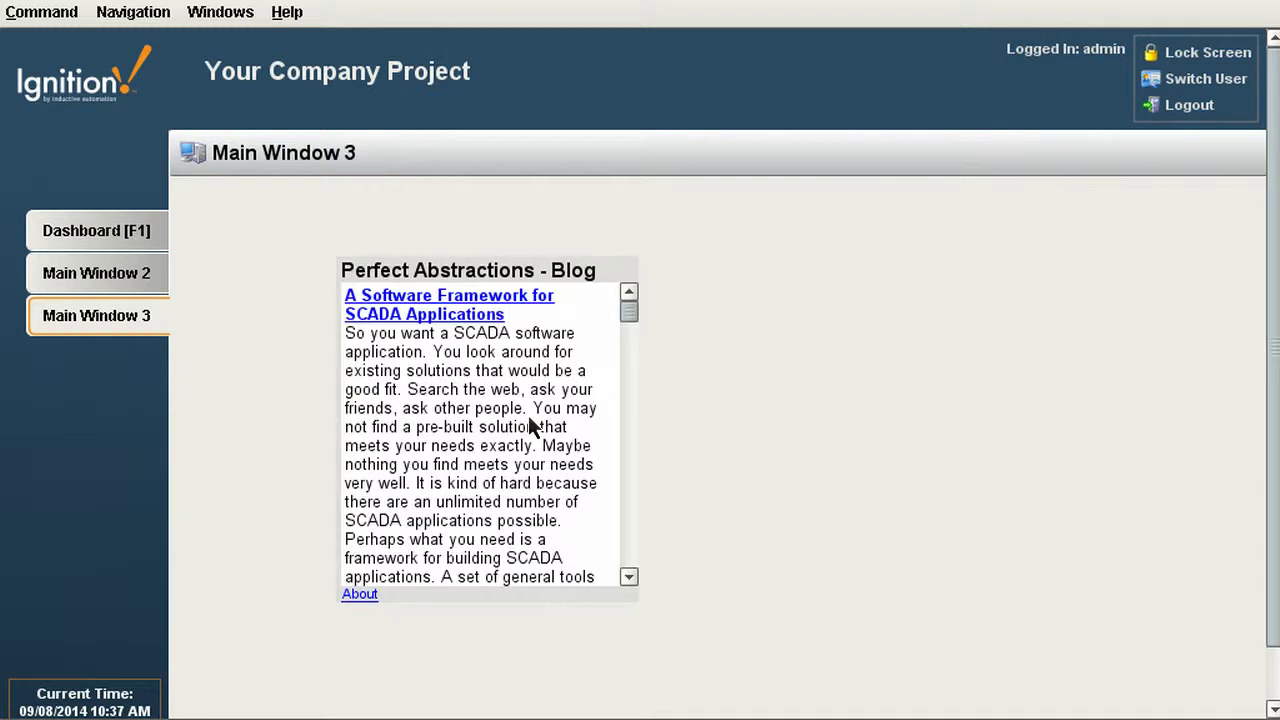
pyautogui.scroll(-15, 480, 426)
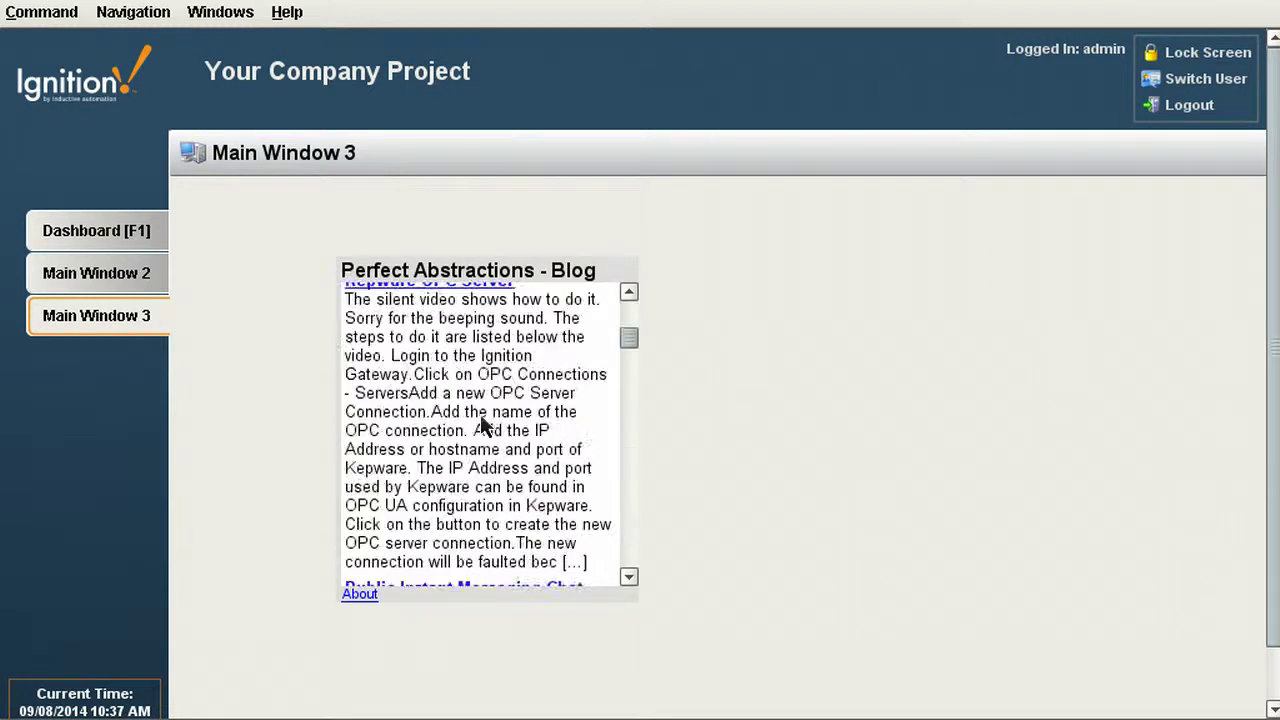
pyautogui.scroll(-8, 481, 440)
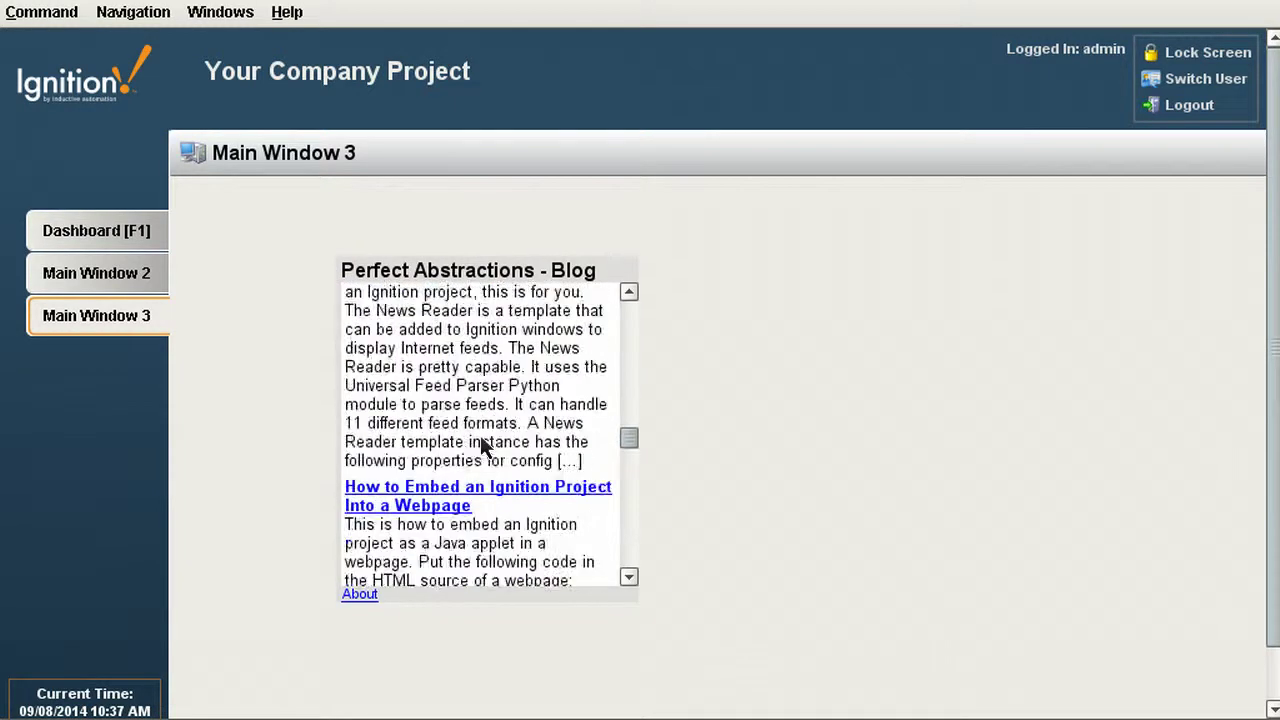
pyautogui.moveTo(629, 468); pyautogui.dragTo(617, 303)
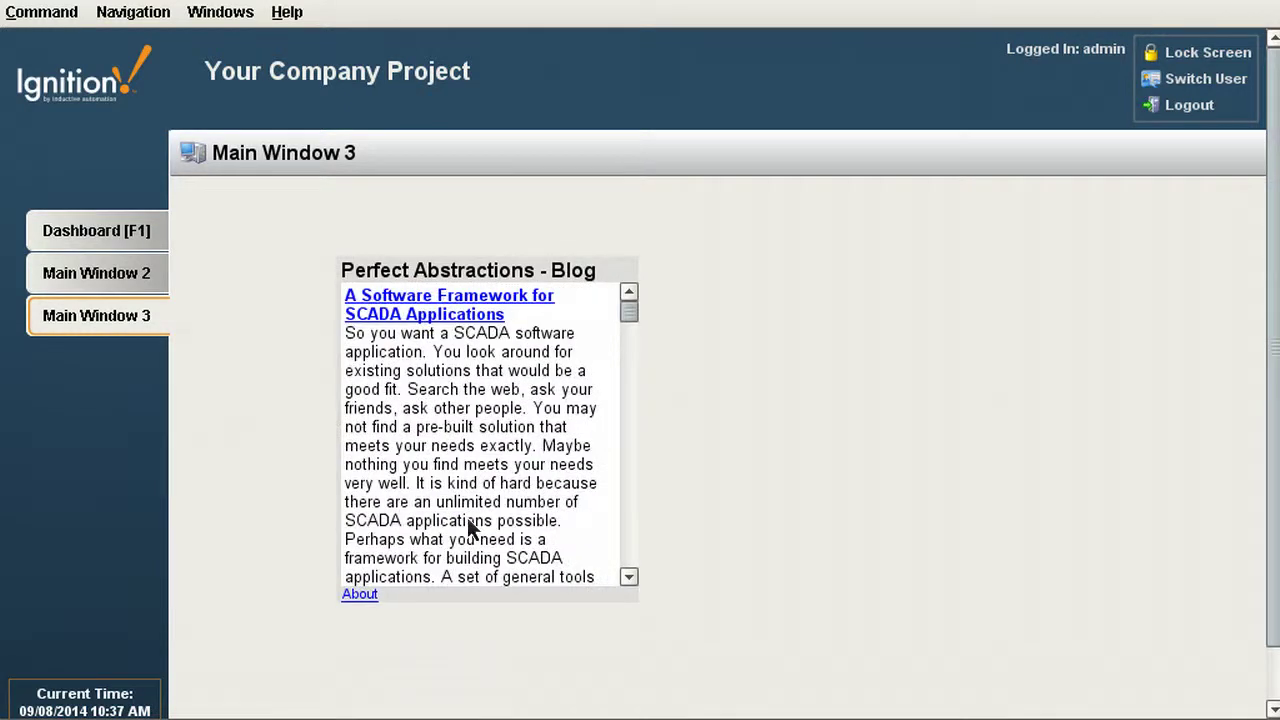
pyautogui.click(90, 287)
pyautogui.click(90, 318)
# Step: Back in the Designer, place a second News Reader beside the first and stretch both to about 320 px tall
pyautogui.hotkey('alt', 'Tab')
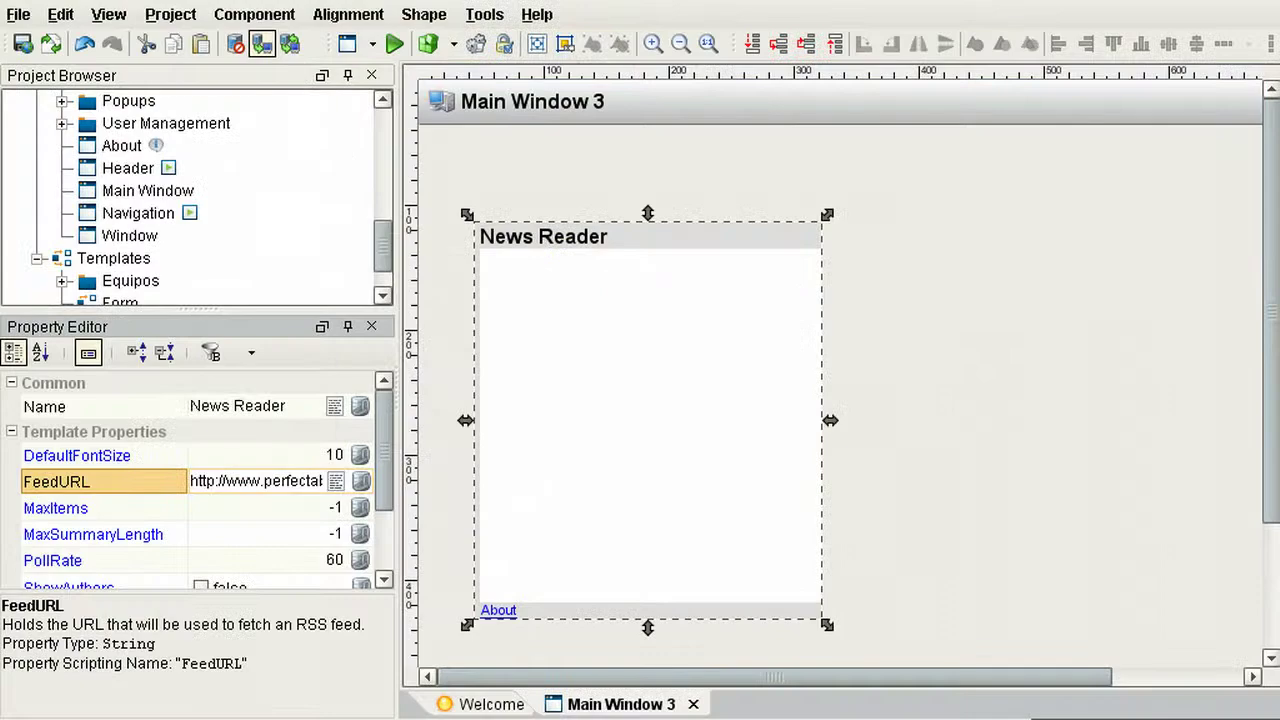
pyautogui.scroll(-2, 192, 258)
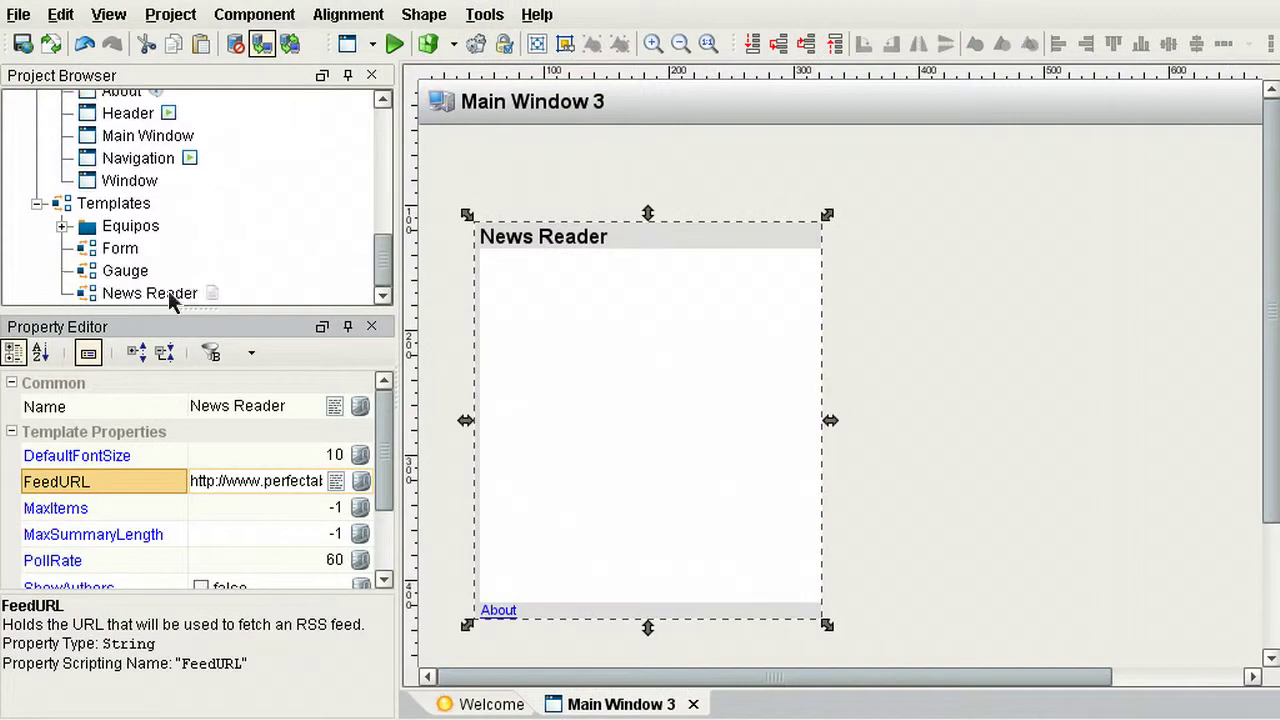
pyautogui.moveTo(154, 295); pyautogui.dragTo(744, 288)
pyautogui.click(744, 288)
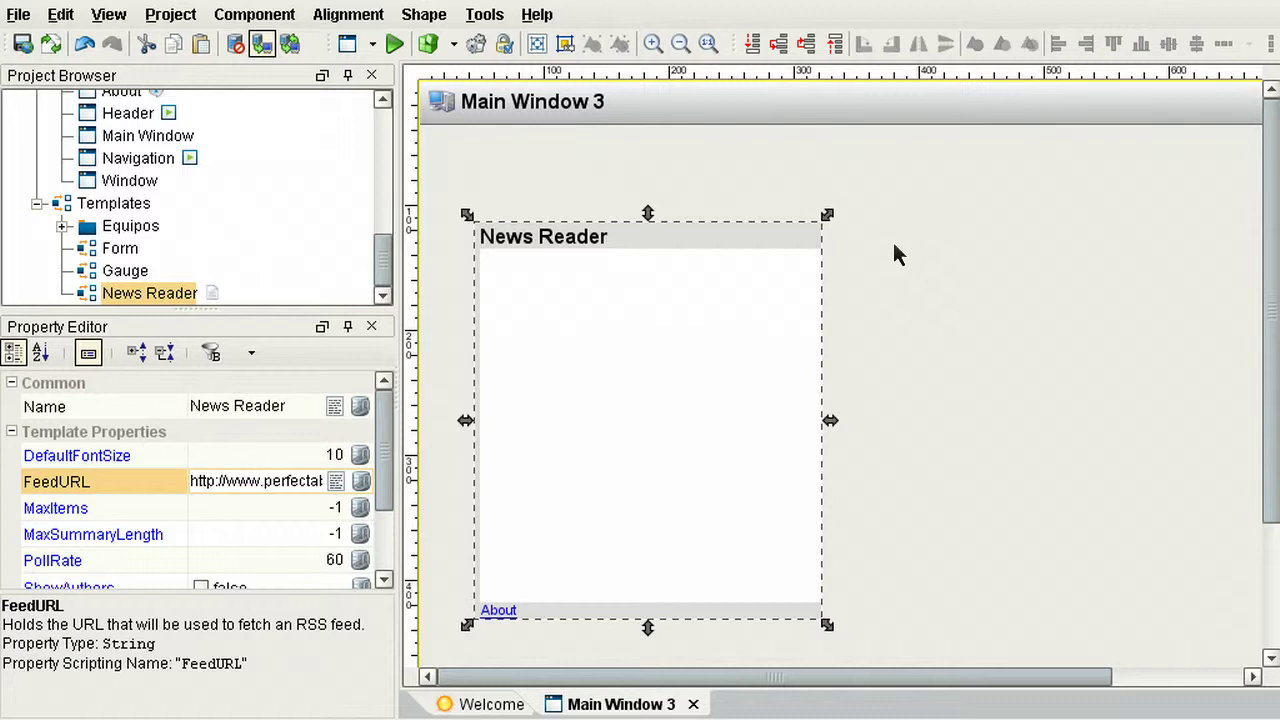
pyautogui.moveTo(877, 227); pyautogui.dragTo(877, 229)
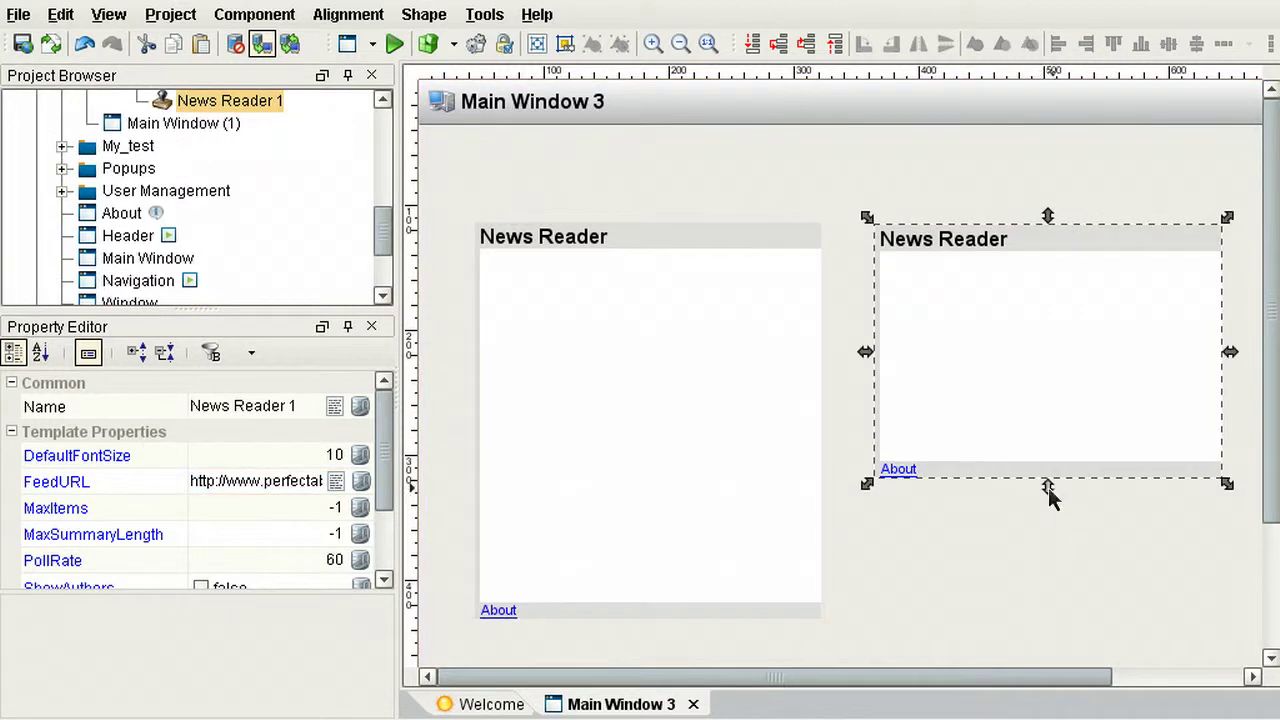
pyautogui.moveTo(1048, 488); pyautogui.dragTo(1044, 628)
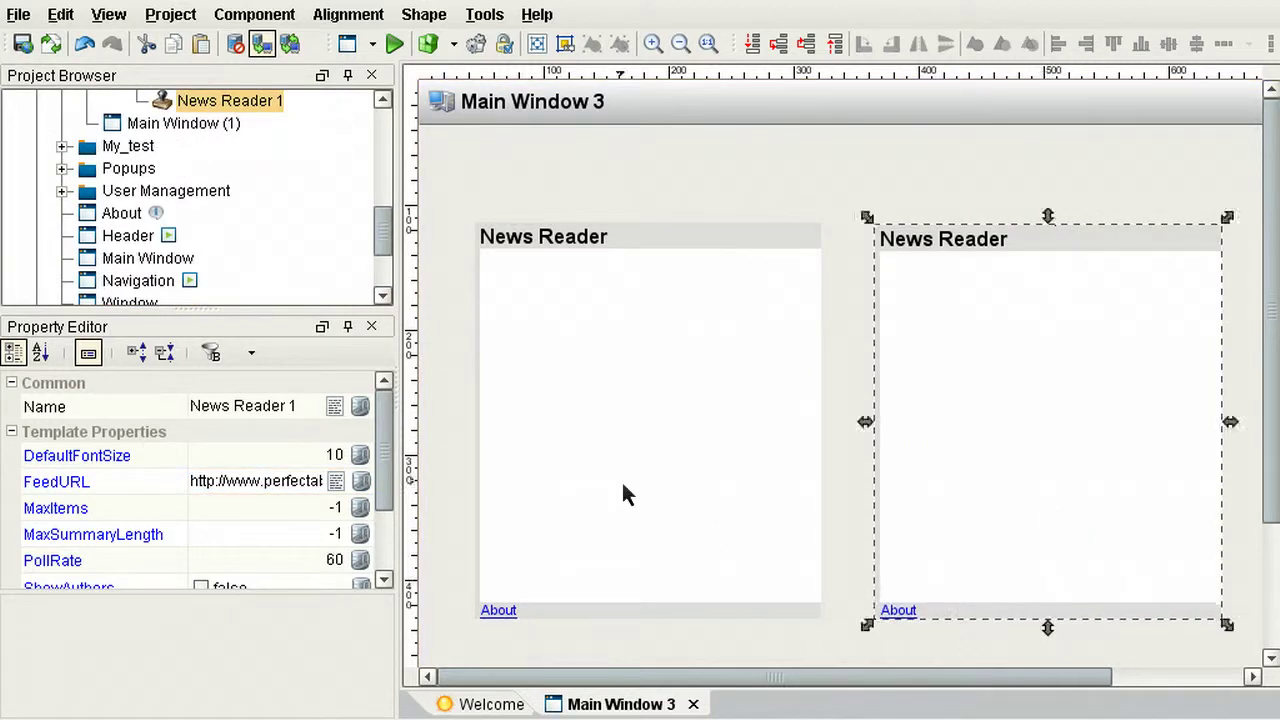
pyautogui.click(621, 479)
pyautogui.moveTo(648, 630); pyautogui.dragTo(650, 645)
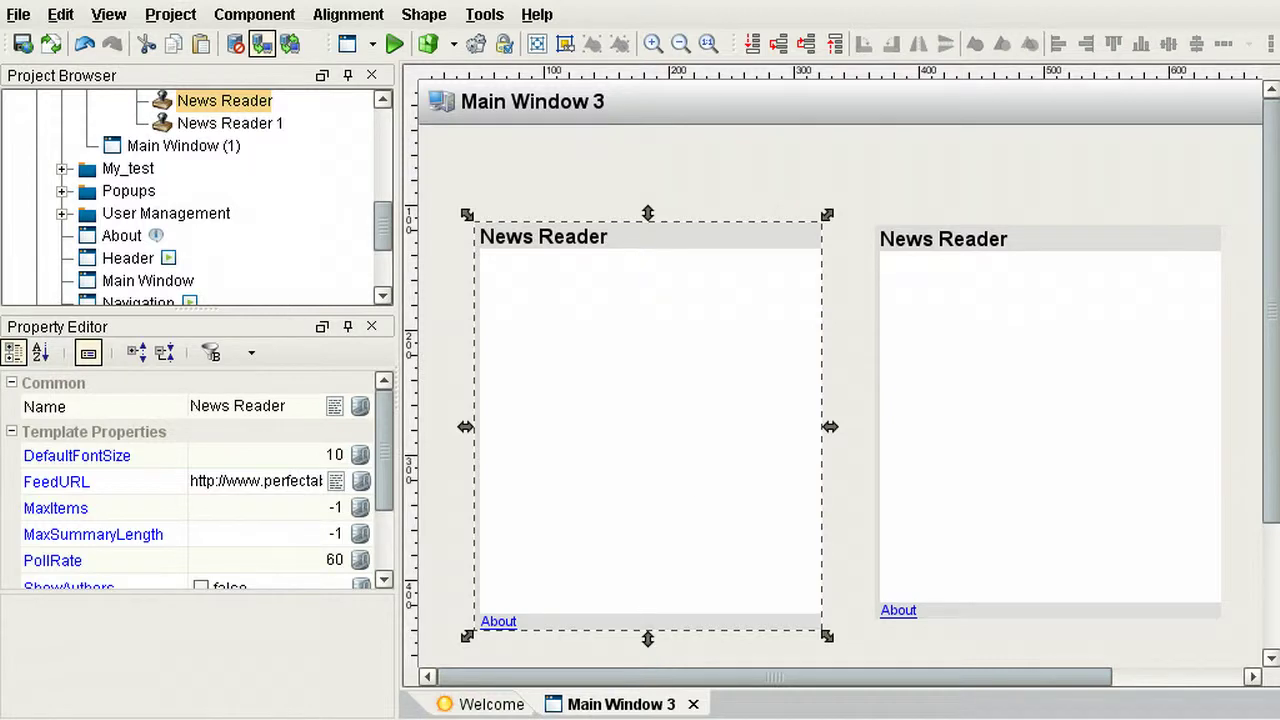
pyautogui.click(247, 487)
pyautogui.click(336, 481)
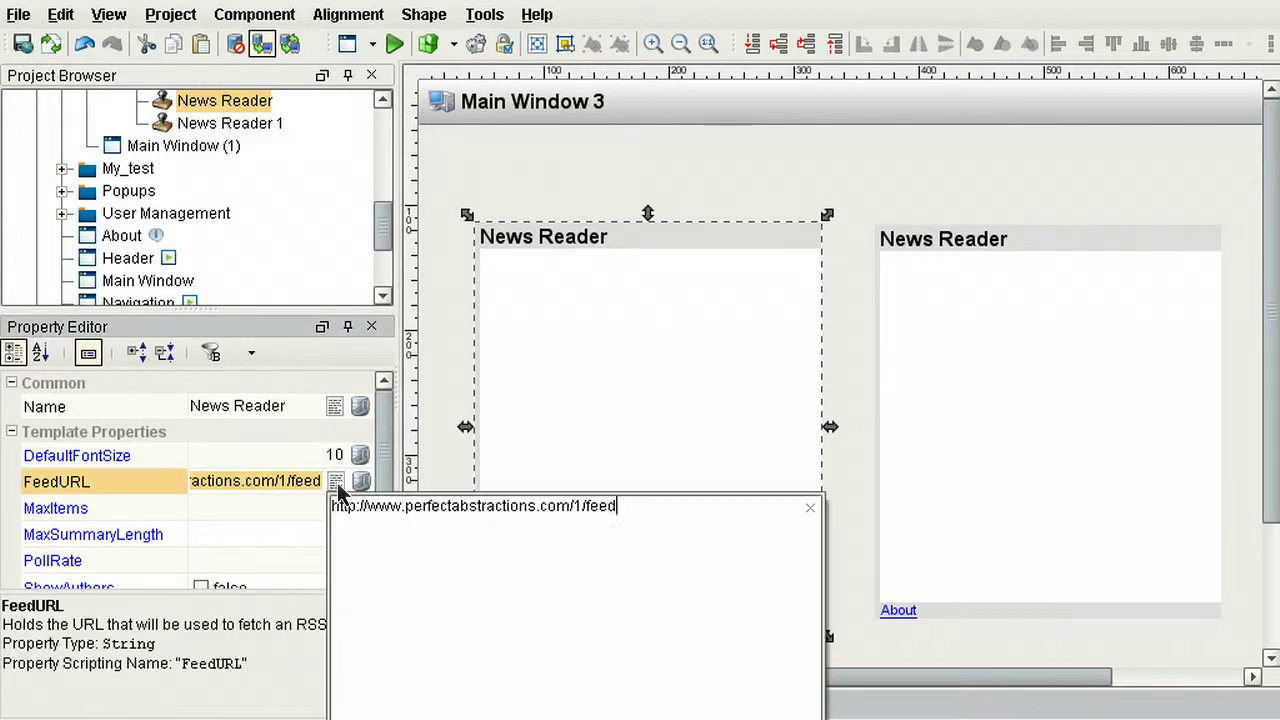
pyautogui.hotkey('ctrl', 'a')
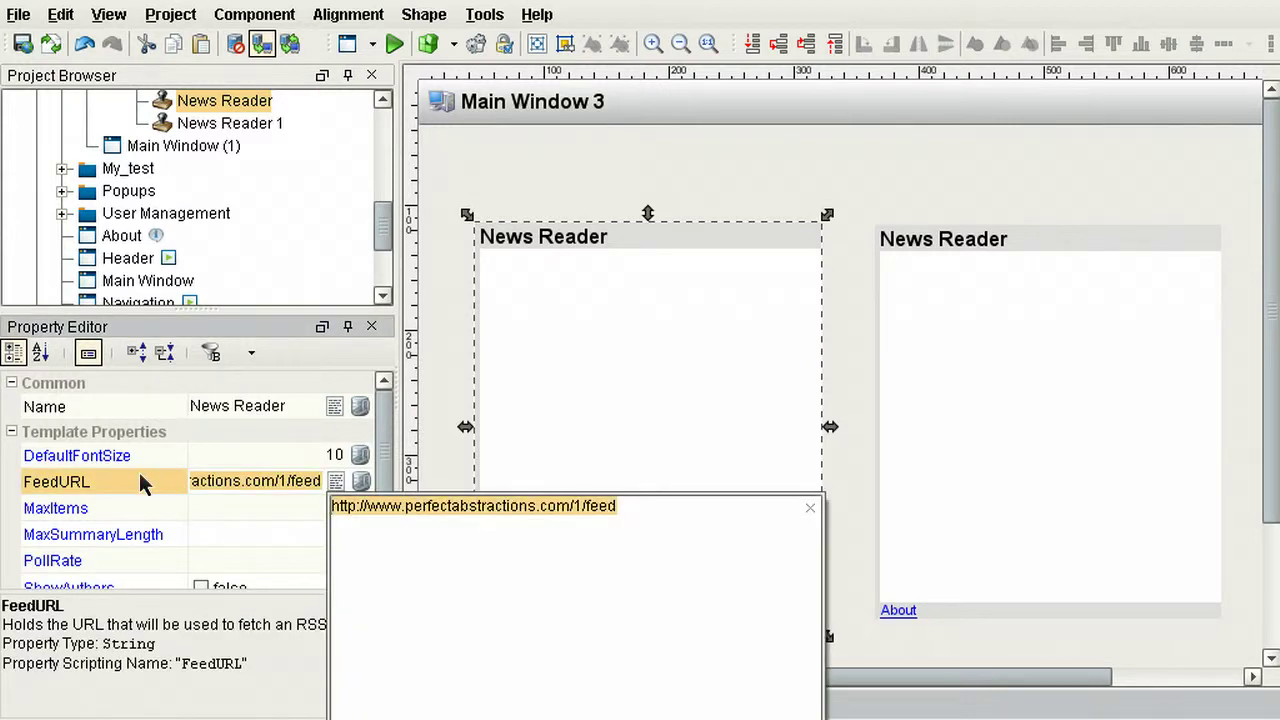
pyautogui.press('BackSpace')
pyautogui.write('http://computingwithoutboundaries.blogspot.com/feeds/posts/default')
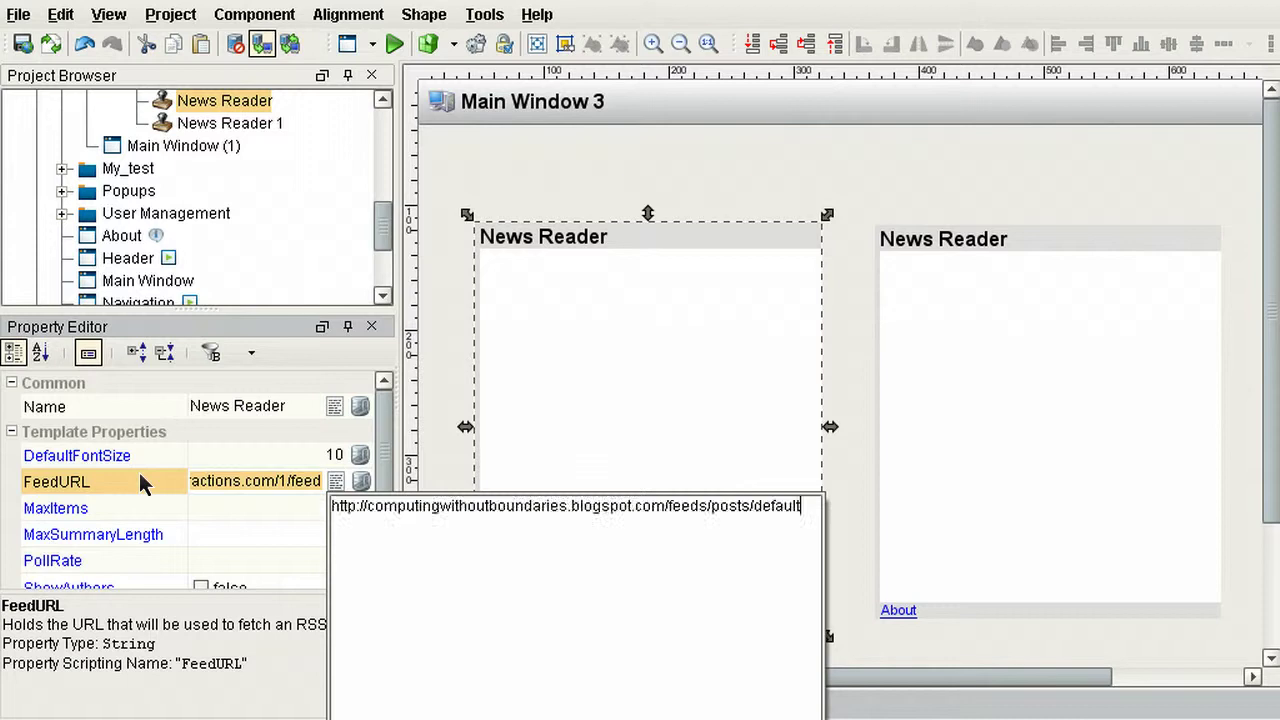
pyautogui.click(222, 510)
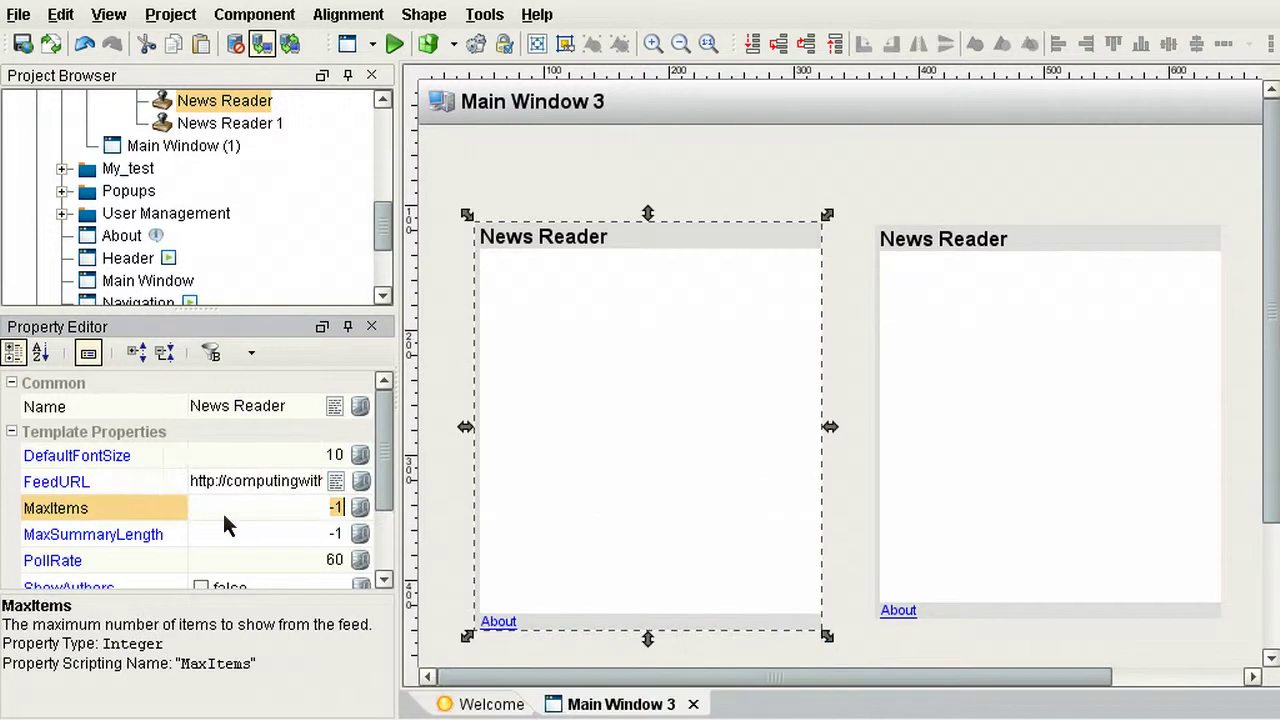
# Step: Limit the first News Reader's MaxSummaryLength to 150 and enable its StripHTML property
pyautogui.scroll(-3, 192, 537)
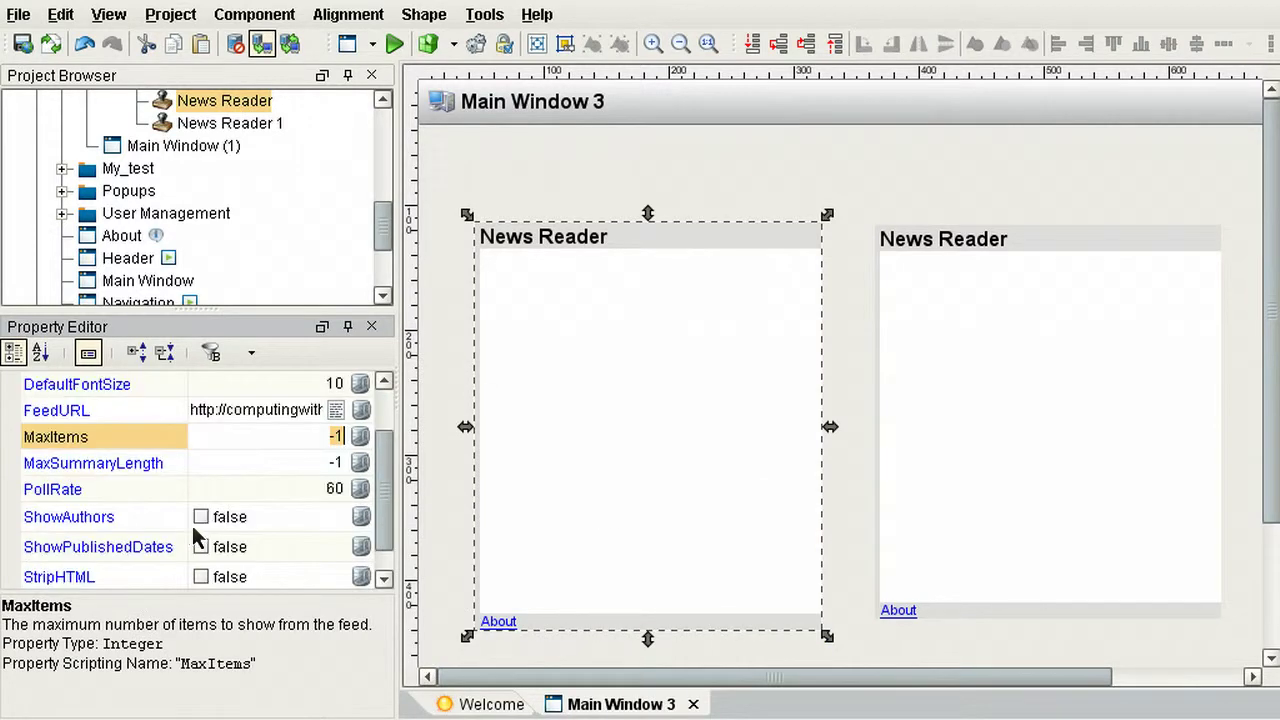
pyautogui.click(310, 462)
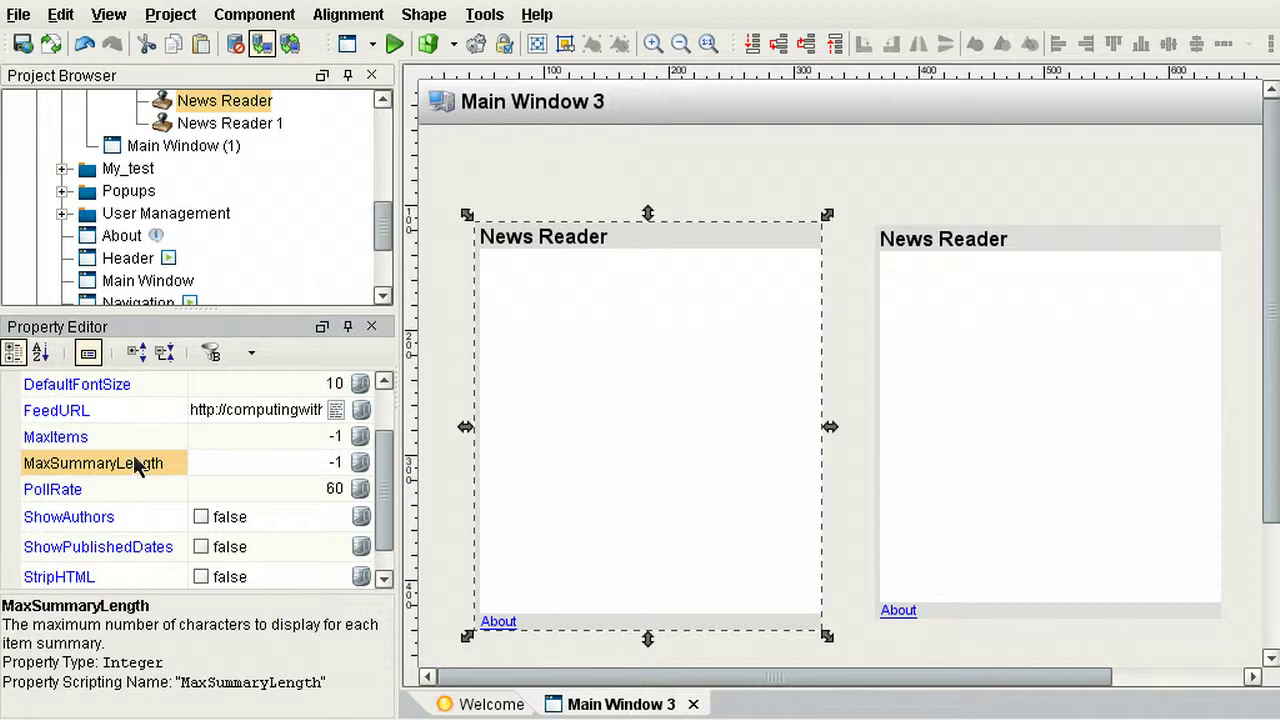
pyautogui.press('BackSpace')
pyautogui.press('BackSpace')
pyautogui.write('150')
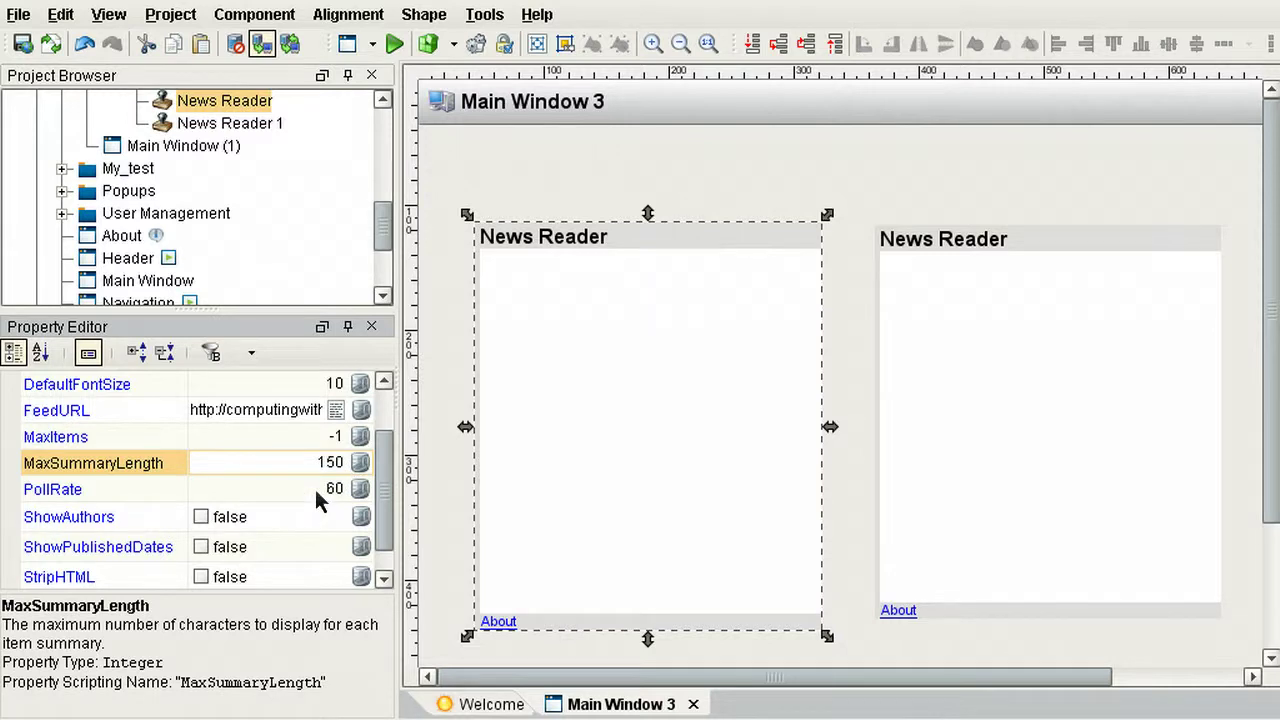
pyautogui.scroll(-1, 314, 487)
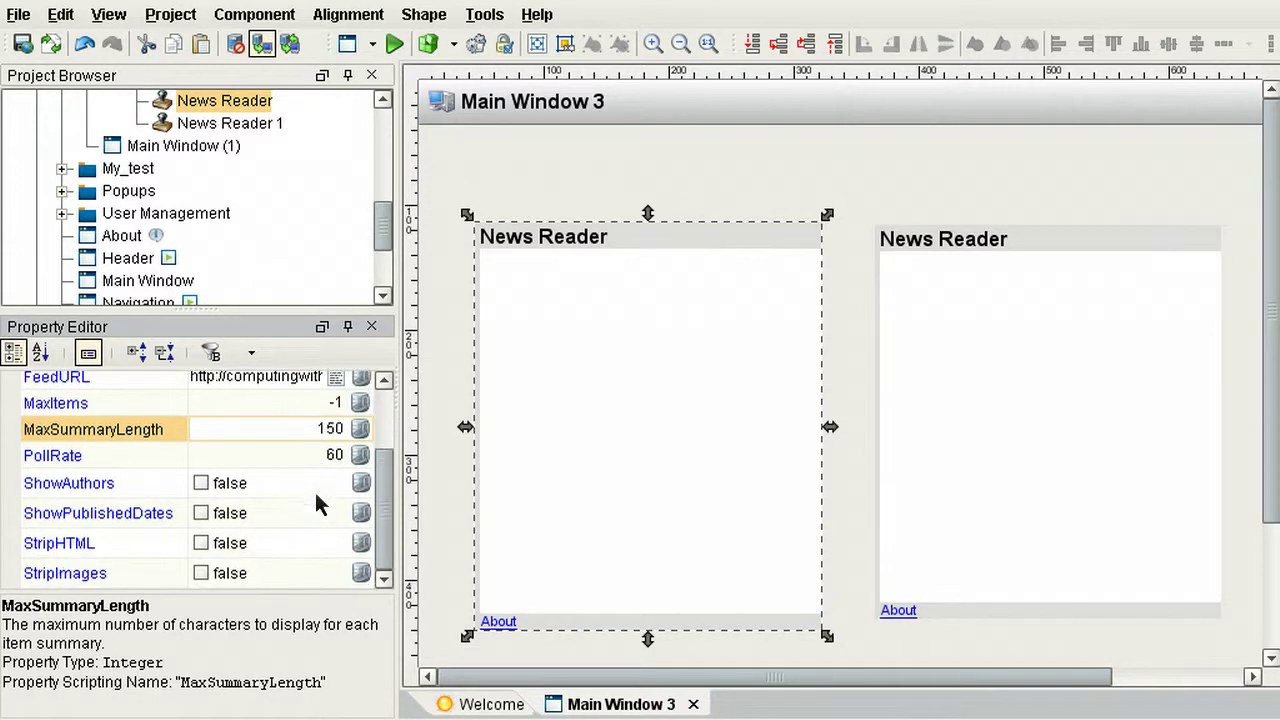
pyautogui.click(201, 543)
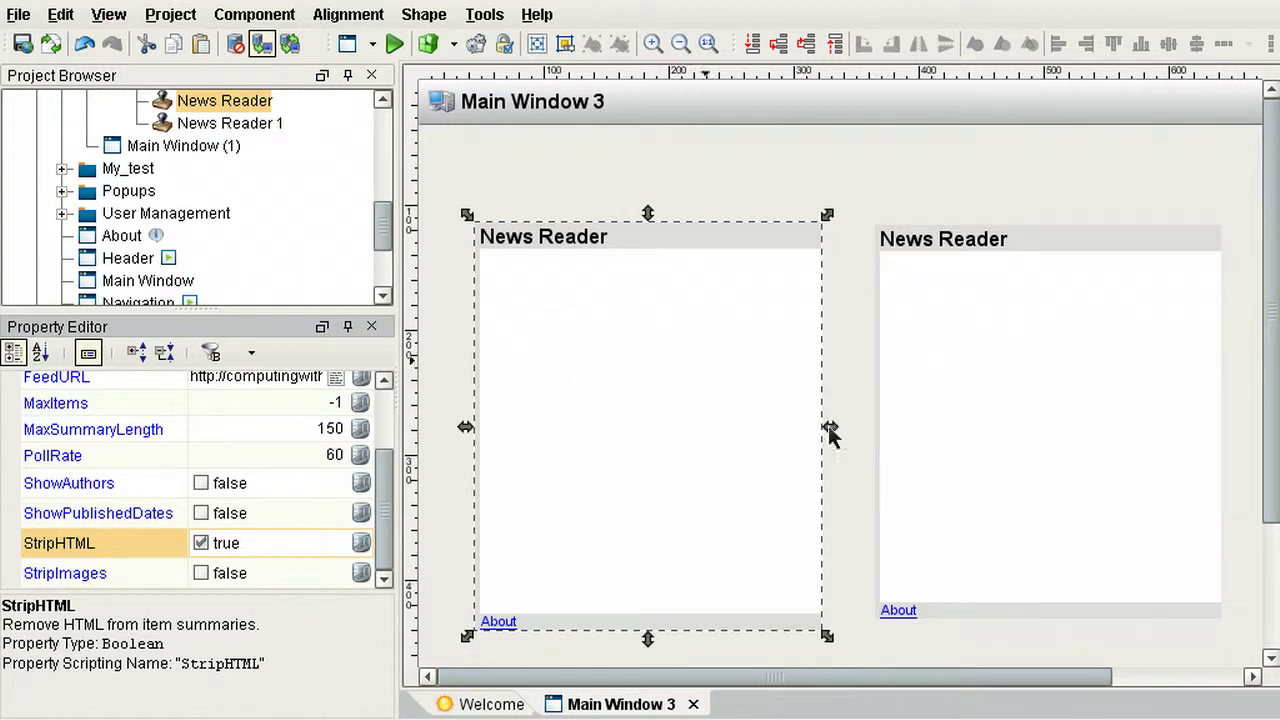
pyautogui.click(1073, 366)
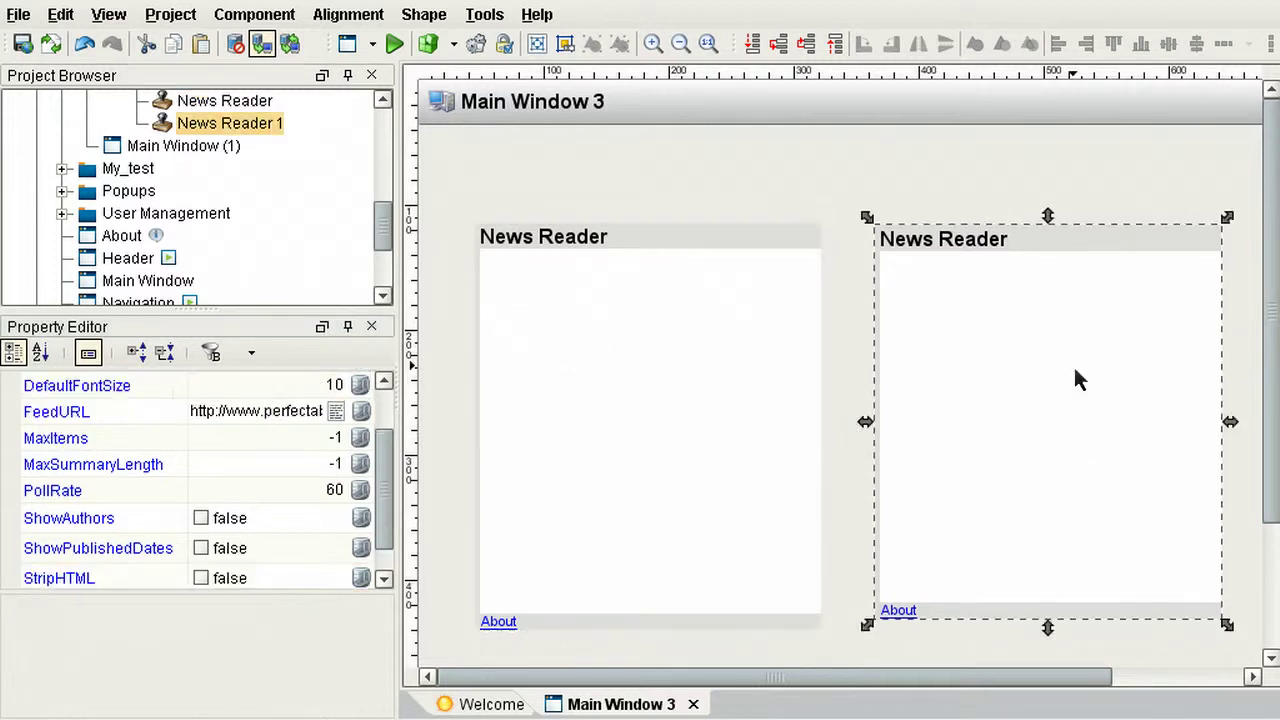
pyautogui.click(336, 411)
pyautogui.moveTo(696, 435); pyautogui.dragTo(250, 385)
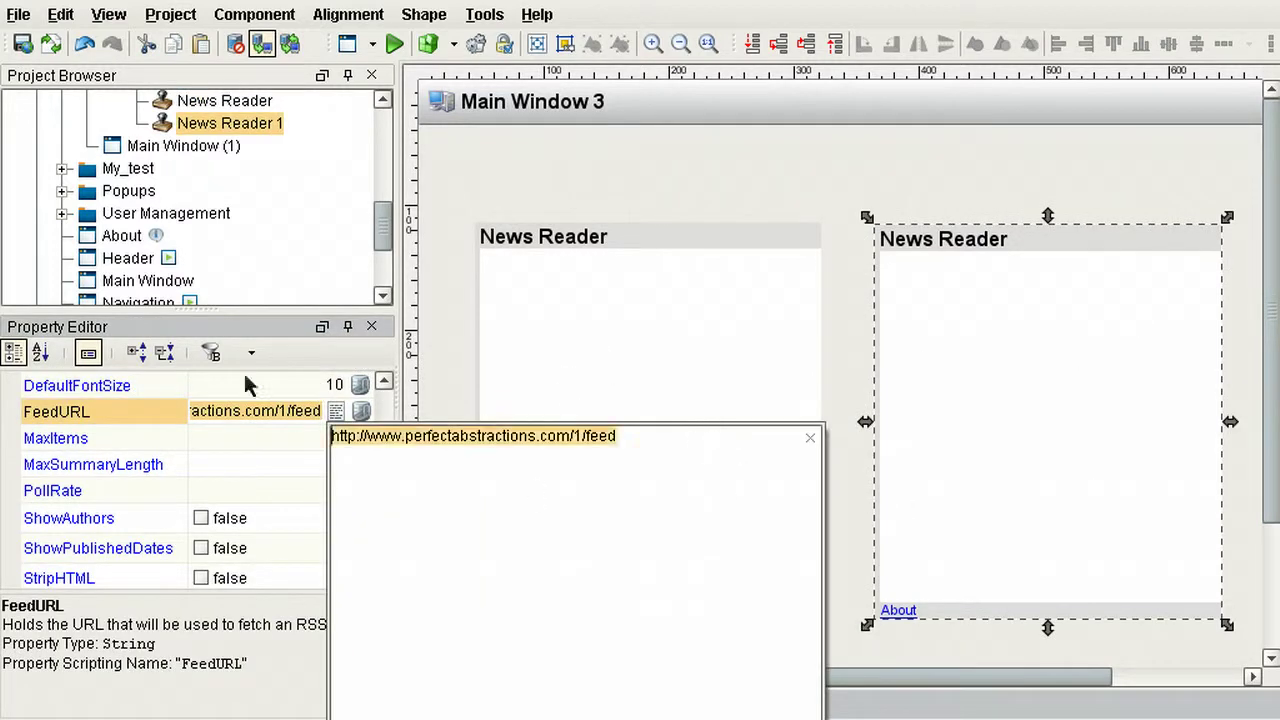
pyautogui.press('BackSpace')
pyautogui.write('http://computingwithoutboundaries.blogspot.com/feeds/posts/default')
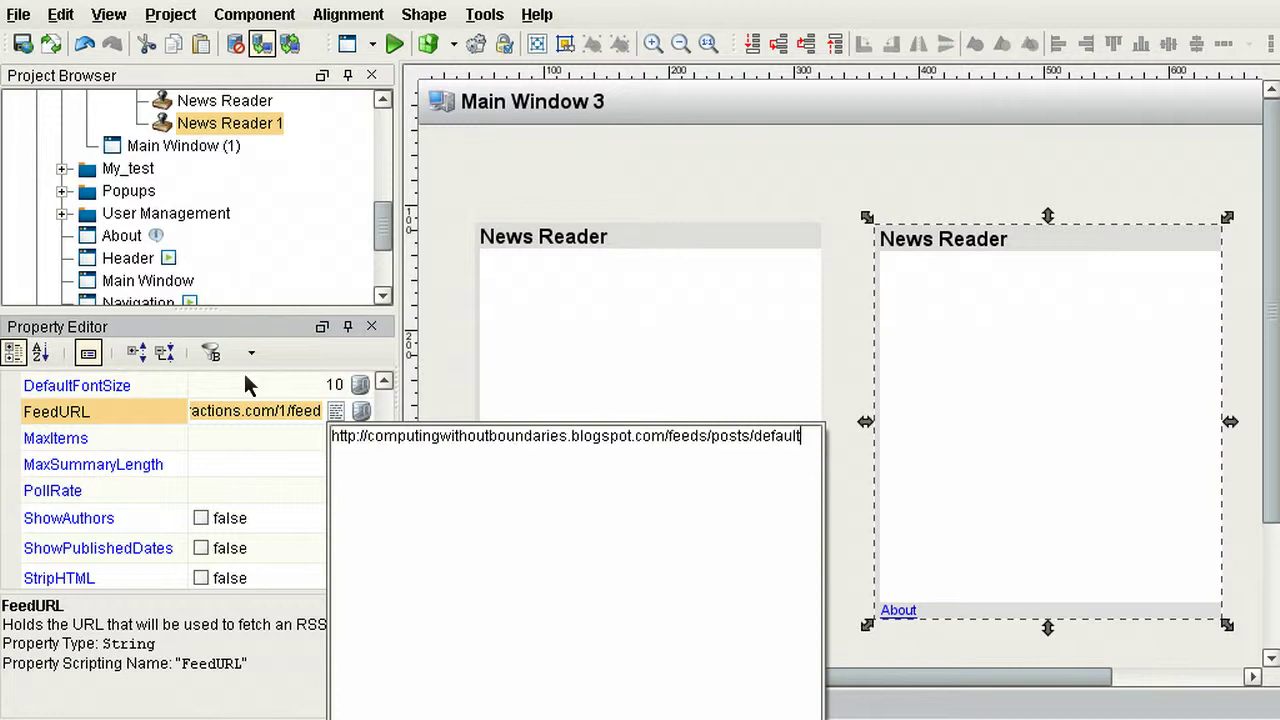
pyautogui.click(244, 432)
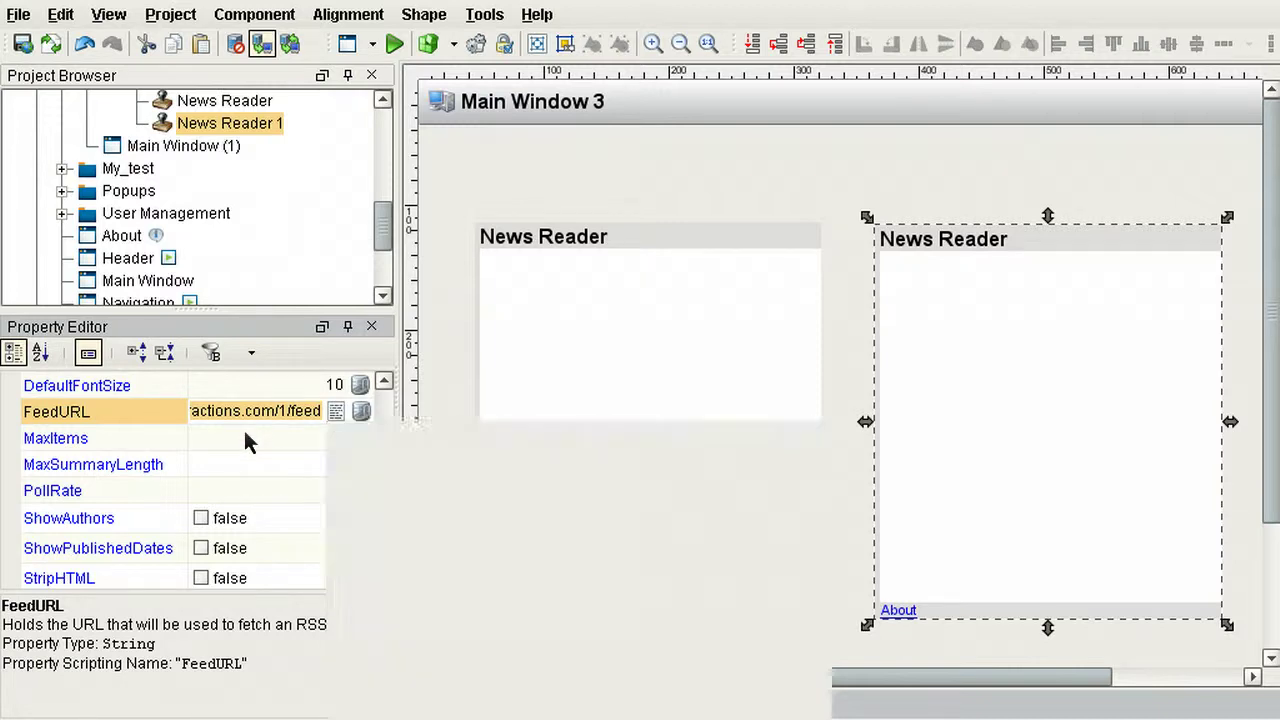
# Step: Save the project, switch to the running client and apply the available project update there
pyautogui.click(24, 46)
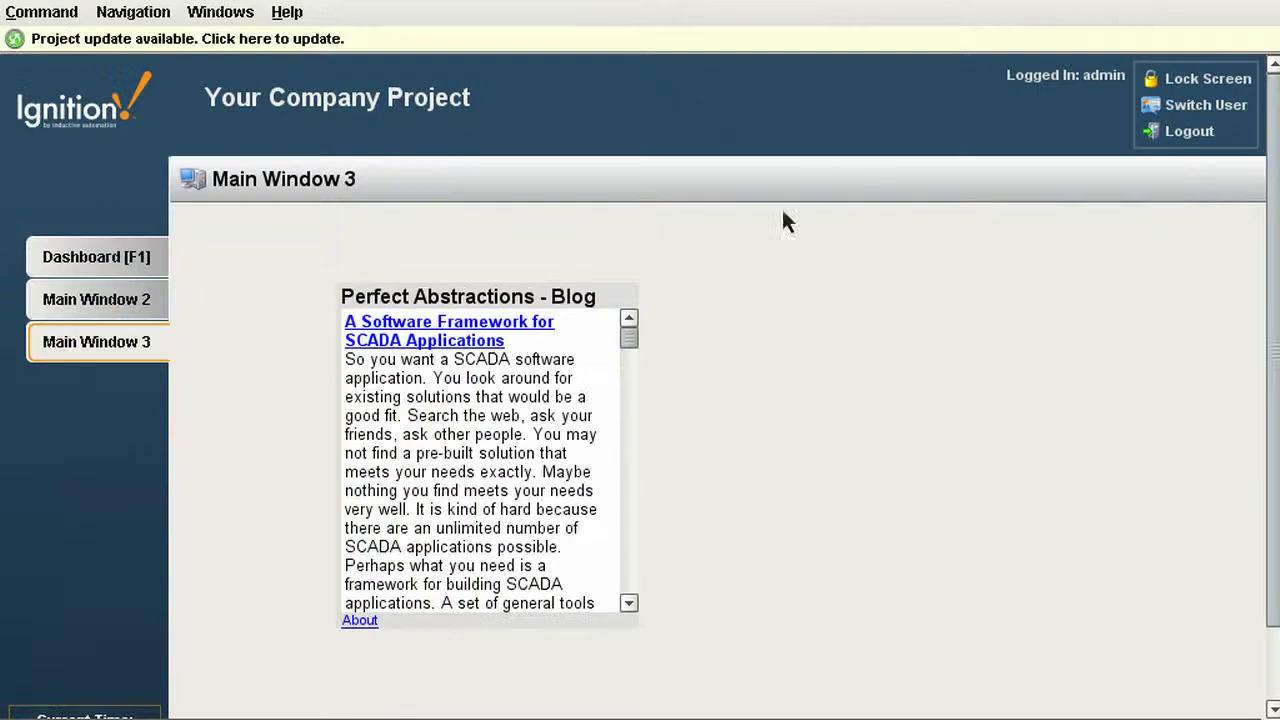
pyautogui.click(702, 44)
pyautogui.click(591, 424)
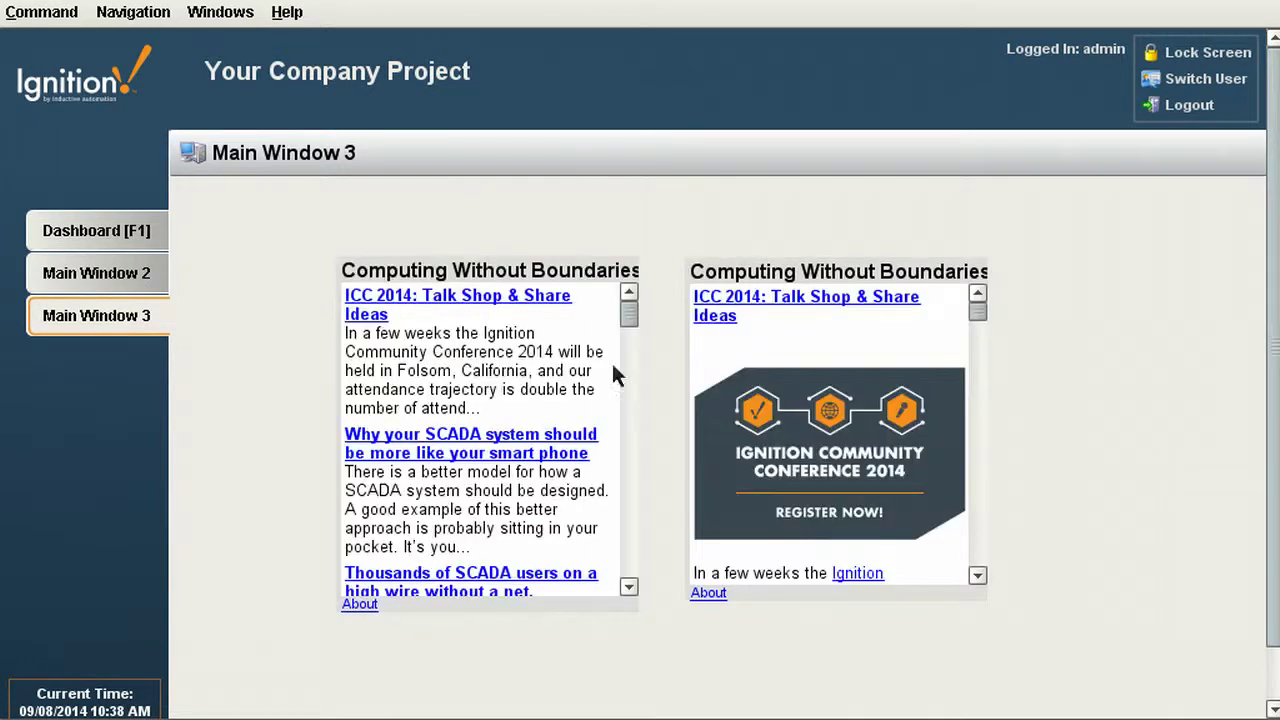
# Step: Examine the item summaries in the first News Reader for their shortened length and plain-text formatting
pyautogui.scroll(-3, 455, 440)
pyautogui.scroll(3, 455, 440)
pyautogui.moveTo(488, 410); pyautogui.dragTo(367, 352)
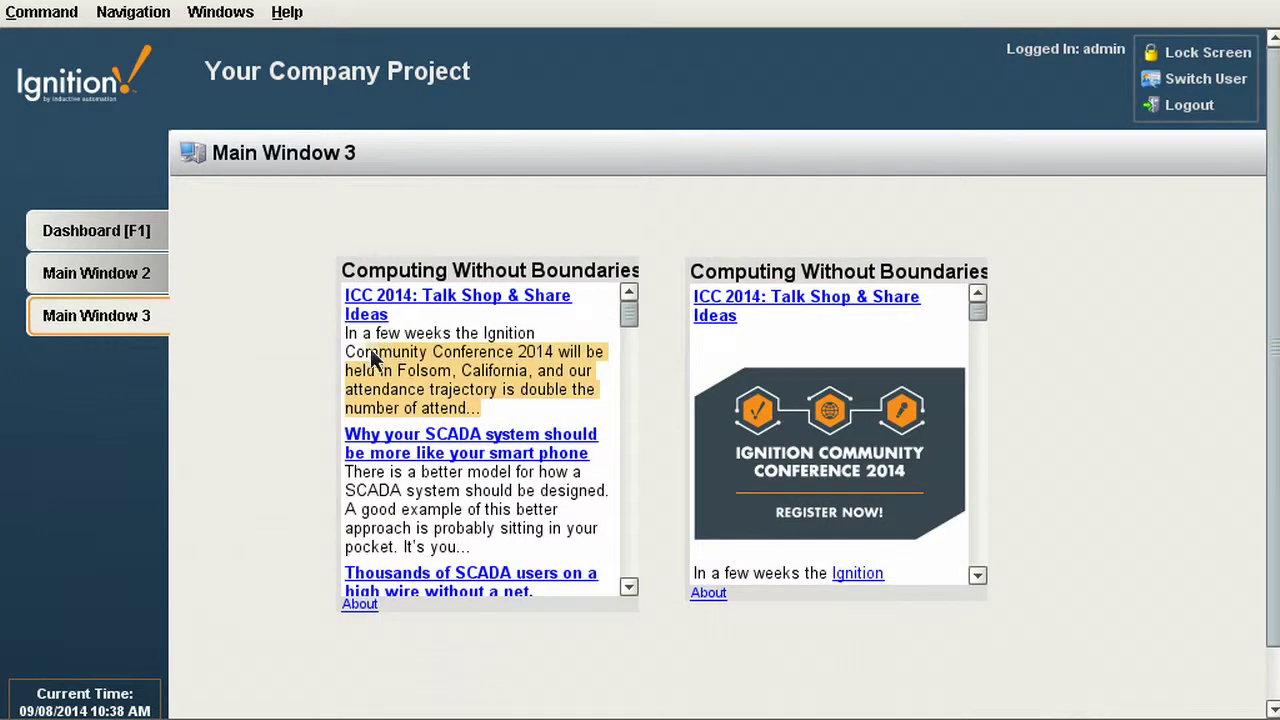
pyautogui.scroll(-2, 456, 418)
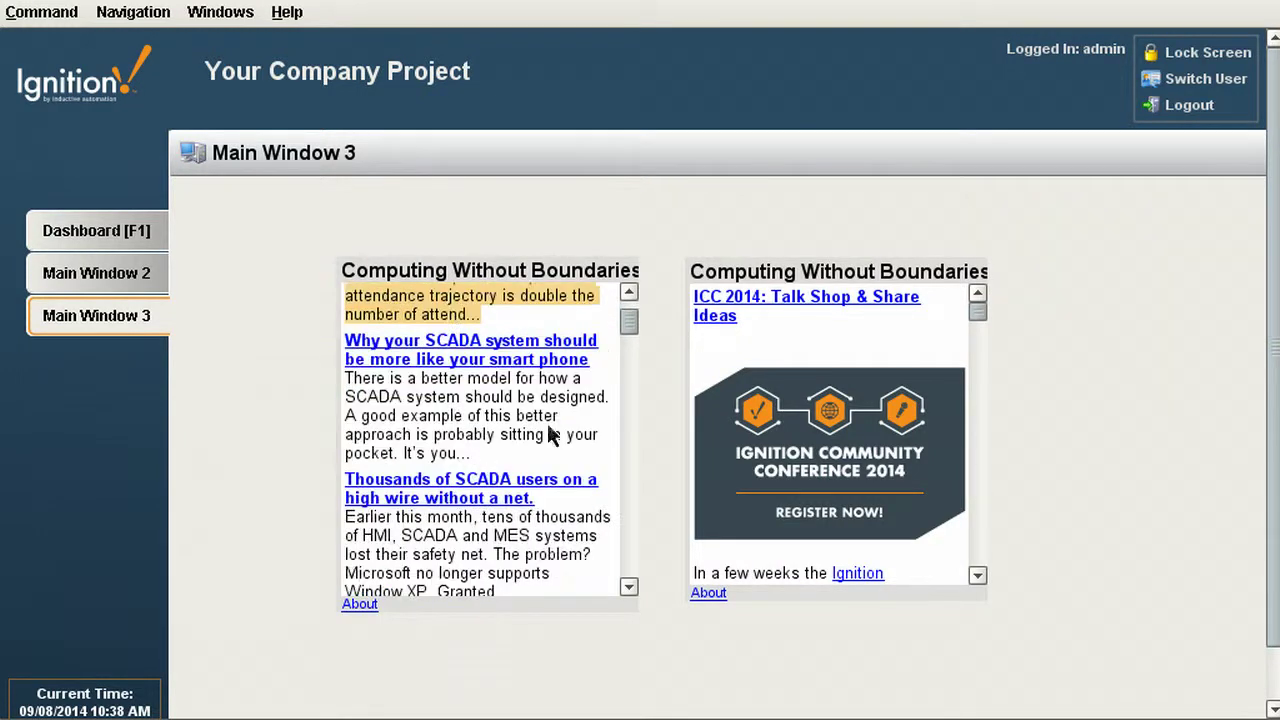
pyautogui.scroll(-6, 900, 405)
pyautogui.scroll(6, 860, 430)
# Step: Read through the second News Reader's feed to compare its full-length items, images and HTML formatting, returning to the first item
pyautogui.scroll(-2, 905, 450)
pyautogui.scroll(-3, 860, 400)
pyautogui.scroll(-8, 806, 486)
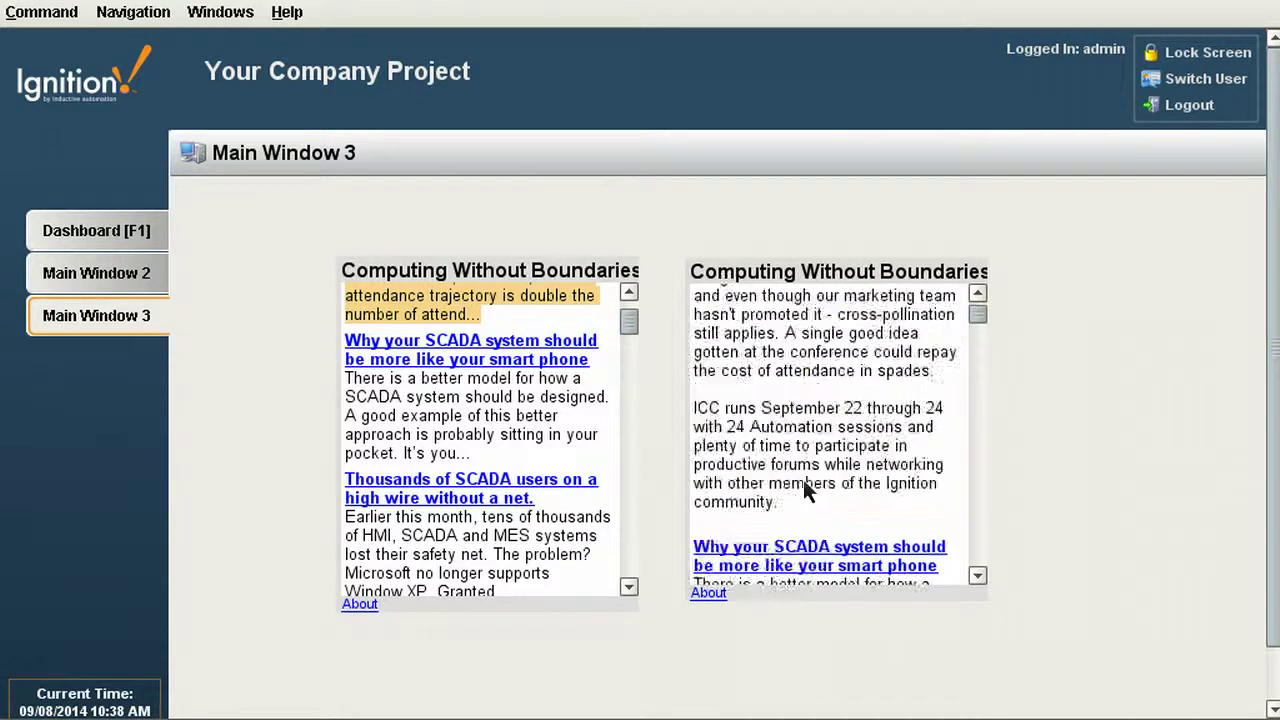
pyautogui.scroll(-8, 805, 481)
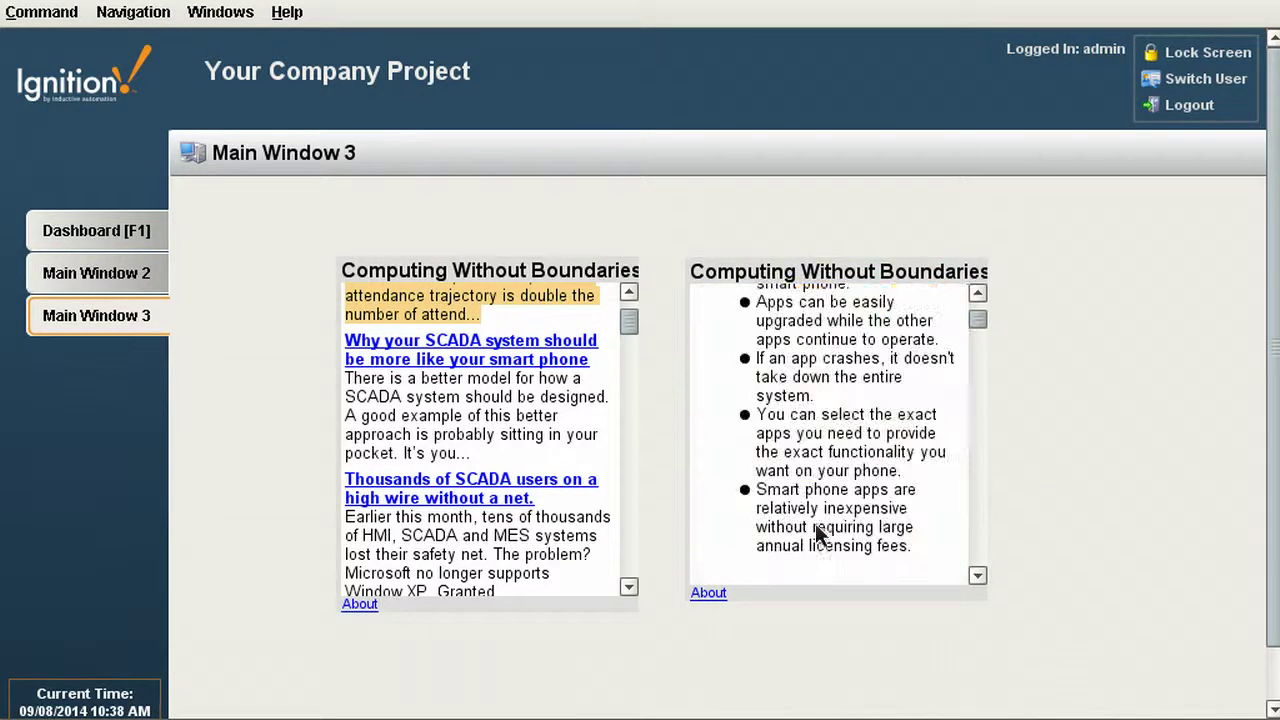
pyautogui.scroll(3, 800, 420)
pyautogui.scroll(10, 805, 480)
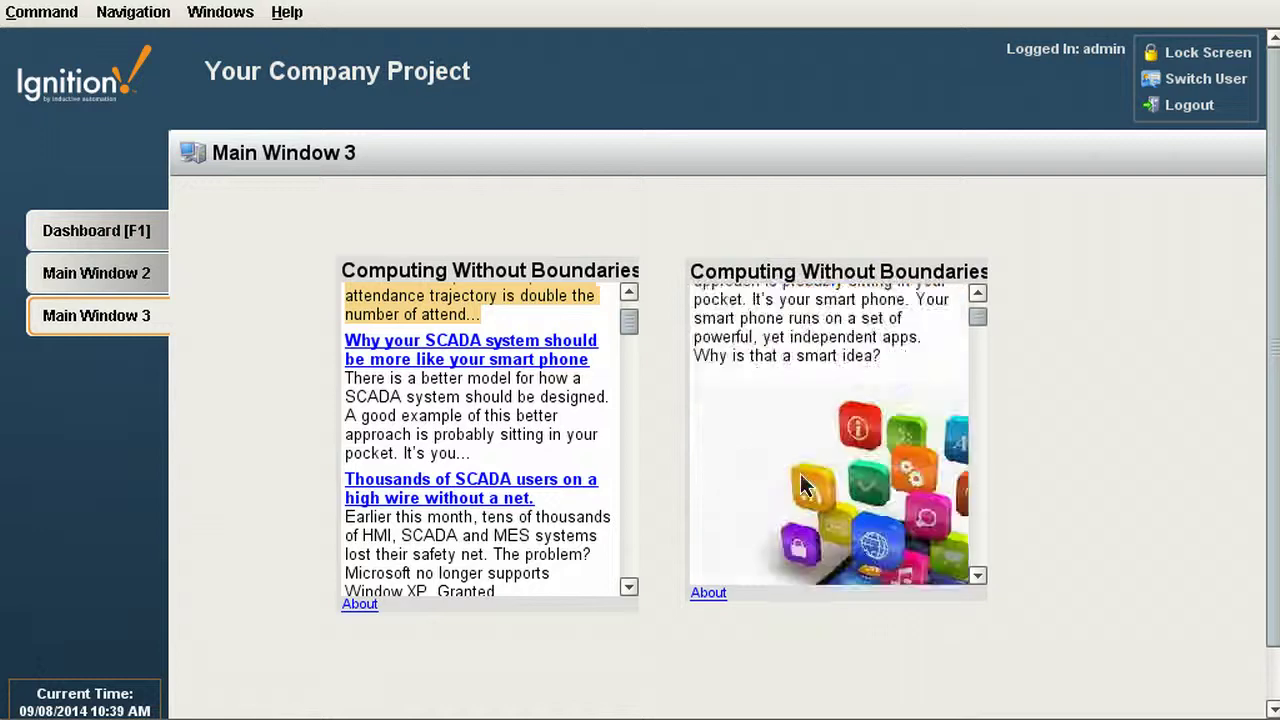
pyautogui.scroll(3, 809, 513)
pyautogui.scroll(-10, 812, 510)
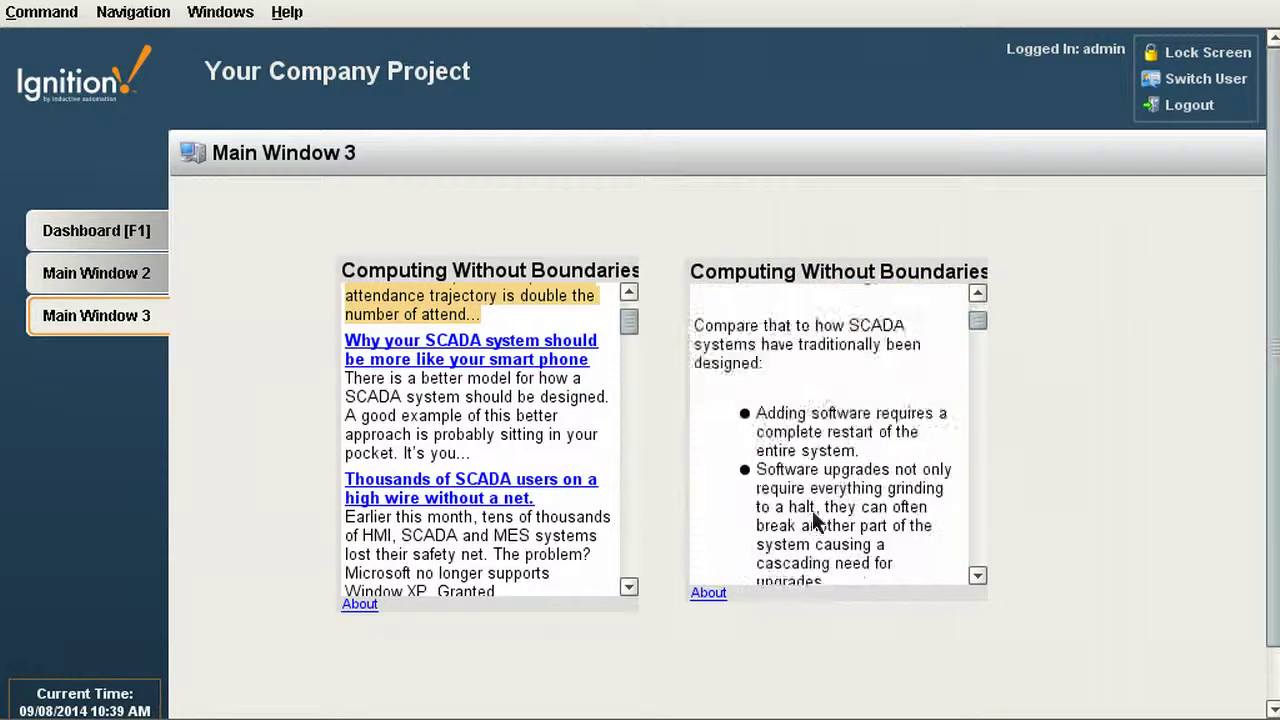
pyautogui.scroll(-5, 812, 510)
pyautogui.scroll(-8, 815, 520)
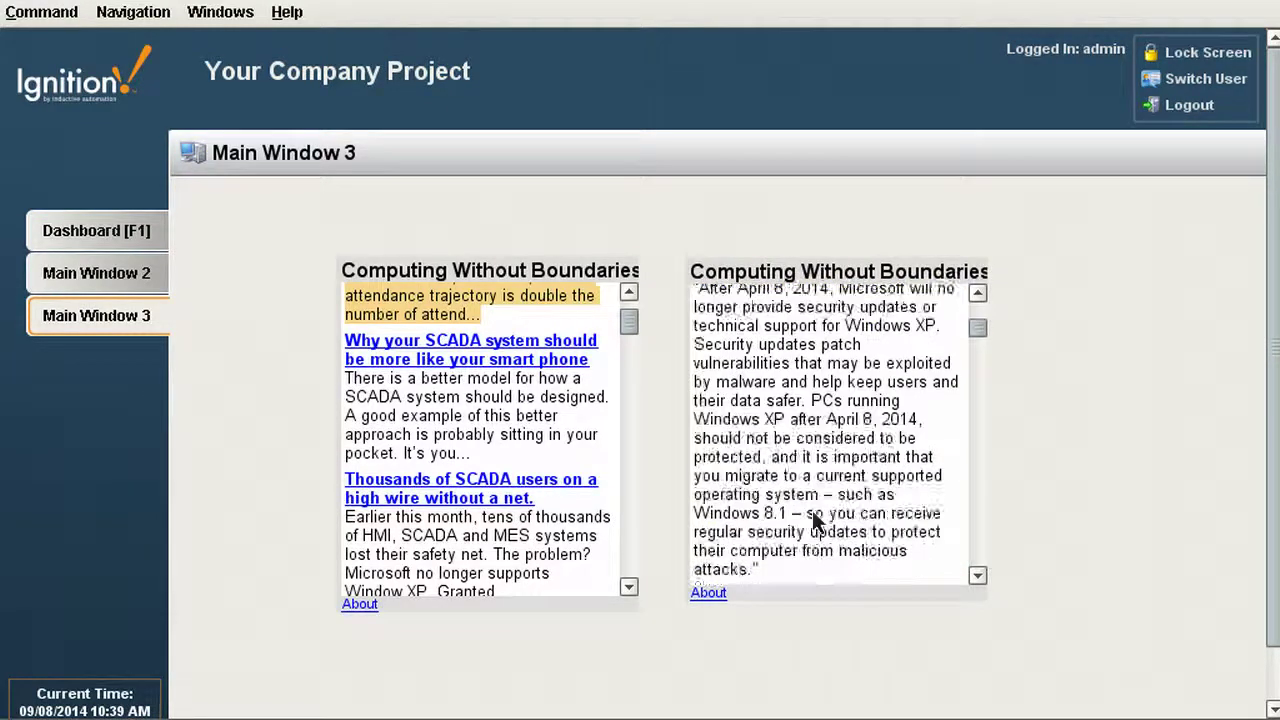
pyautogui.scroll(20, 985, 330)
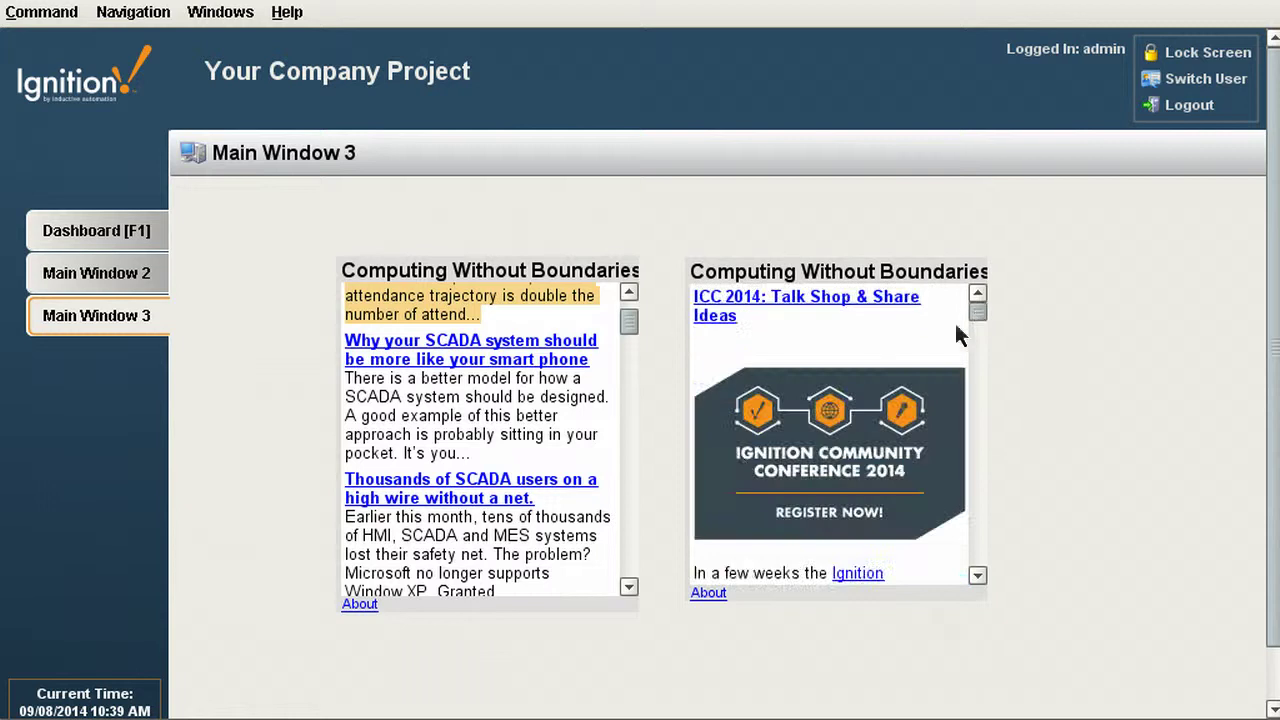